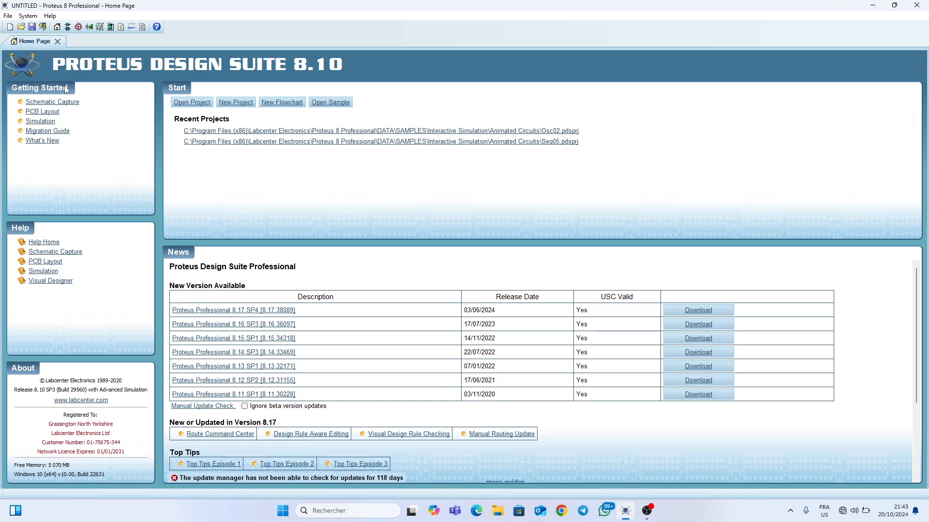
Open the schematic capture workspace and examine the empty root sheet and its boundary.
left_click(68, 28)
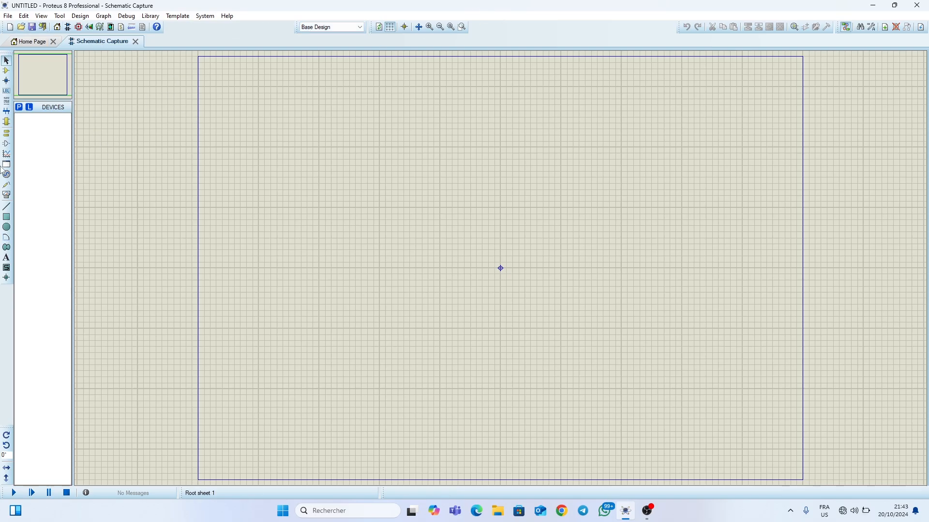
left_click(6, 61)
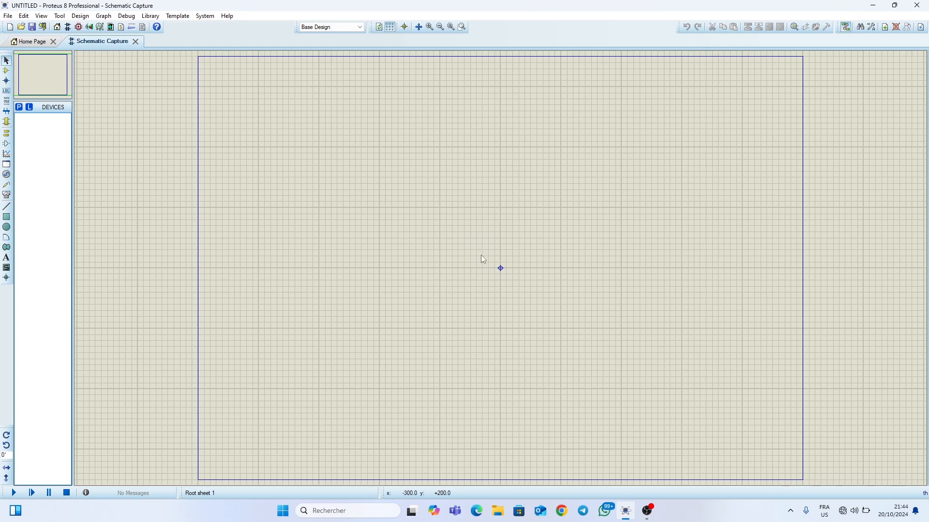
scroll(500, 268, "up", 4)
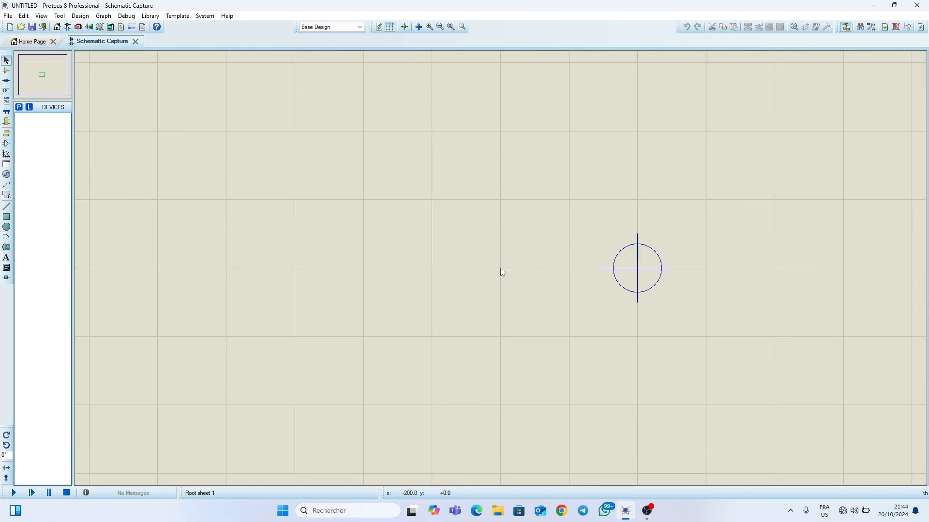
scroll(500, 268, "up", 2)
scroll(500, 268, "down", 6)
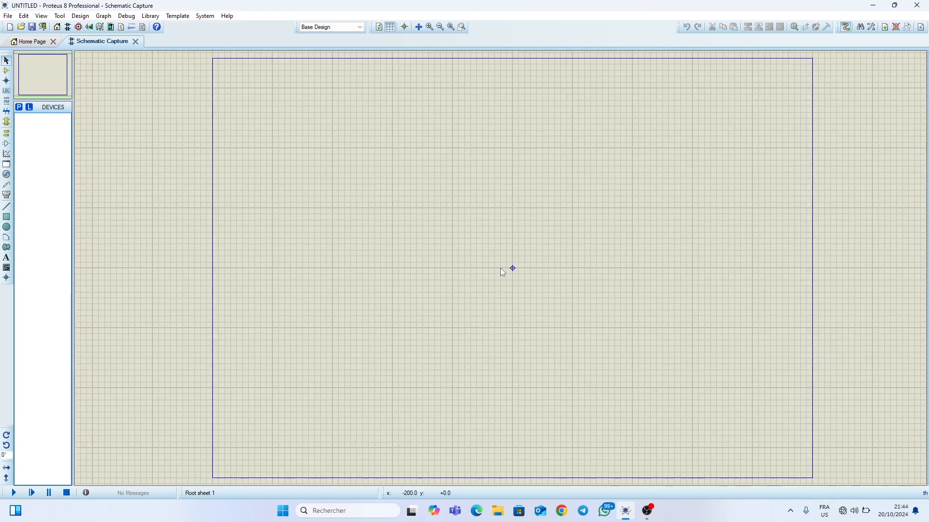
scroll(500, 268, "down", 2)
scroll(500, 268, "up", 3)
scroll(500, 268, "down", 2)
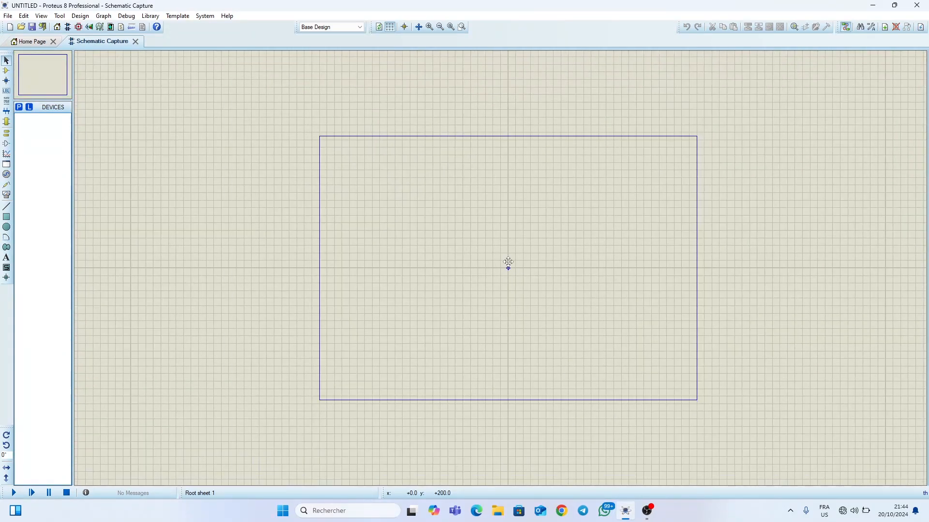
mouse_move(509, 264)
left_mouse_down()
mouse_move(433, 253)
mouse_move(464, 253)
mouse_move(523, 227)
mouse_move(502, 181)
mouse_move(421, 212)
mouse_move(438, 209)
mouse_move(398, 209)
mouse_move(513, 230)
mouse_move(398, 241)
mouse_move(549, 247)
mouse_move(361, 241)
mouse_move(492, 245)
mouse_move(501, 237)
mouse_move(475, 239)
left_mouse_up()
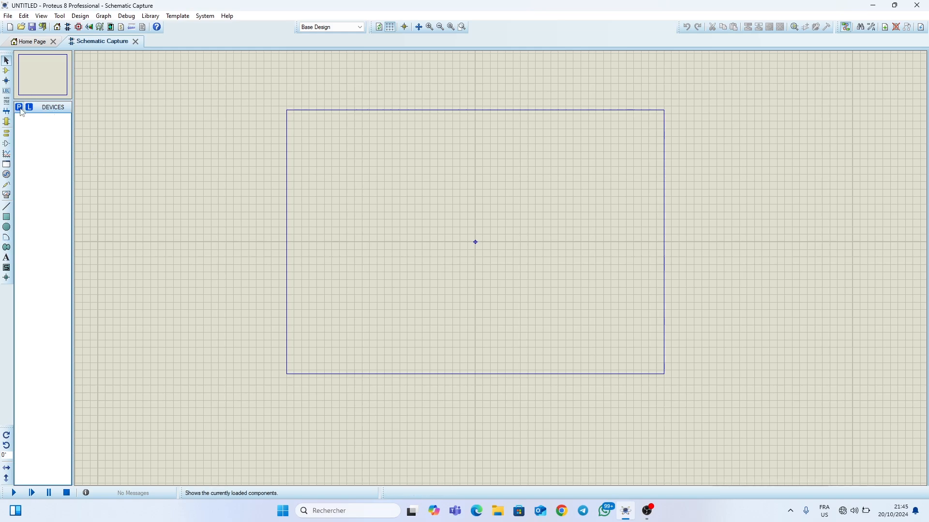
Try to open the device picker from component mode, dismissing the library alert each time.
left_click(5, 71)
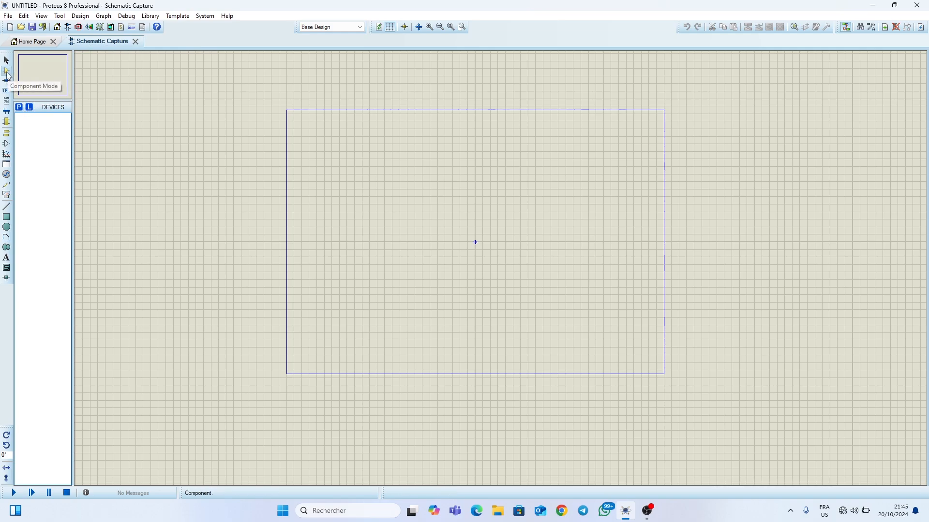
left_click(19, 107)
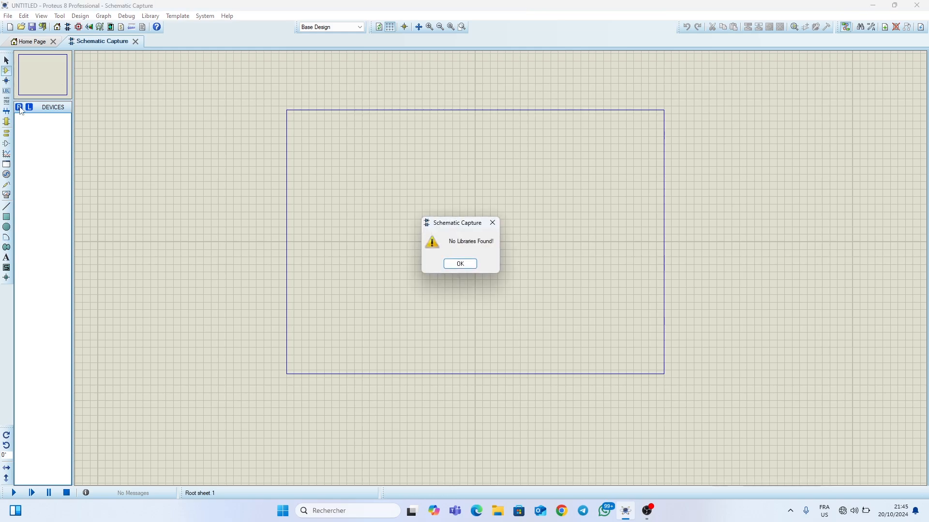
left_click(498, 224)
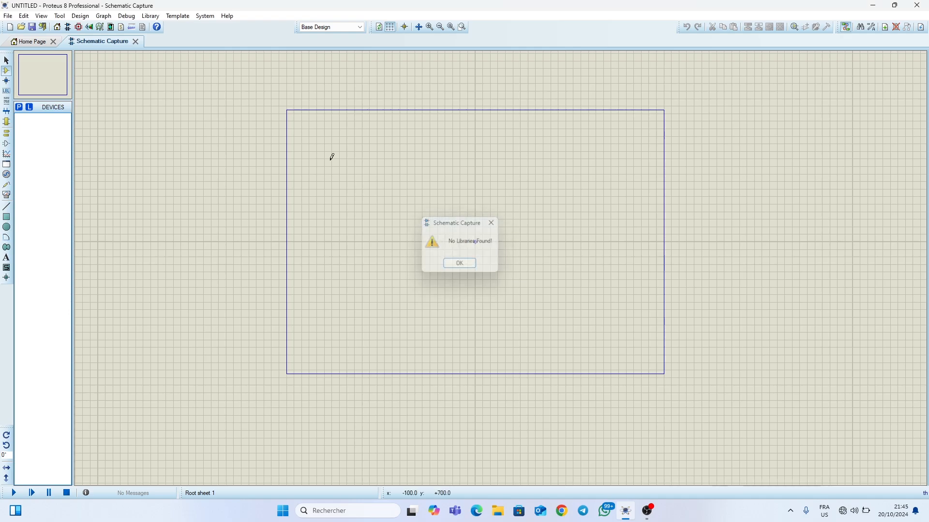
left_click(21, 111)
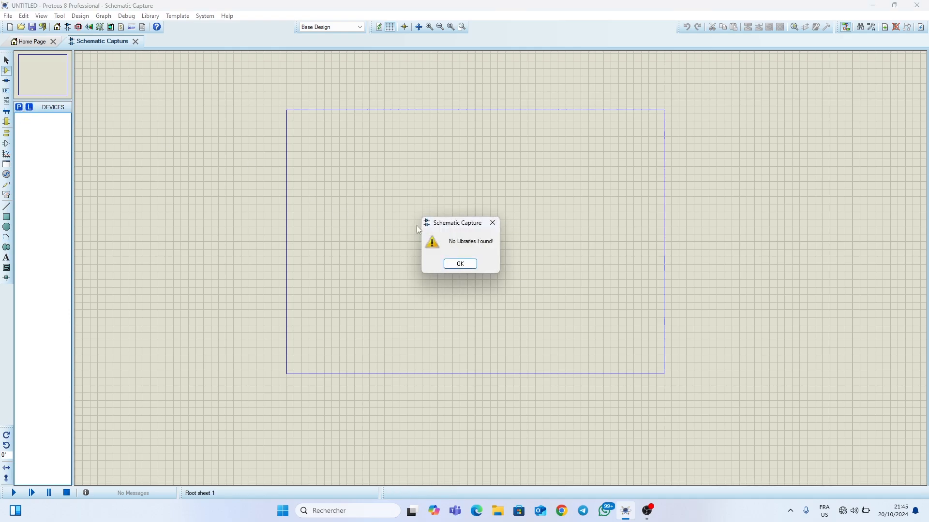
left_click(493, 223)
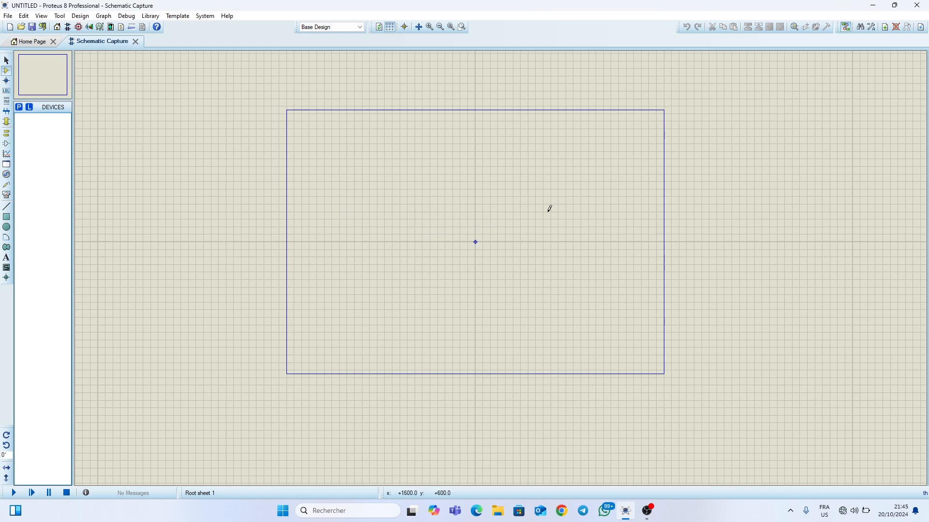
Close Proteus and relaunch Proteus 8 Professional from the desktop with administrator rights.
left_click(916, 5)
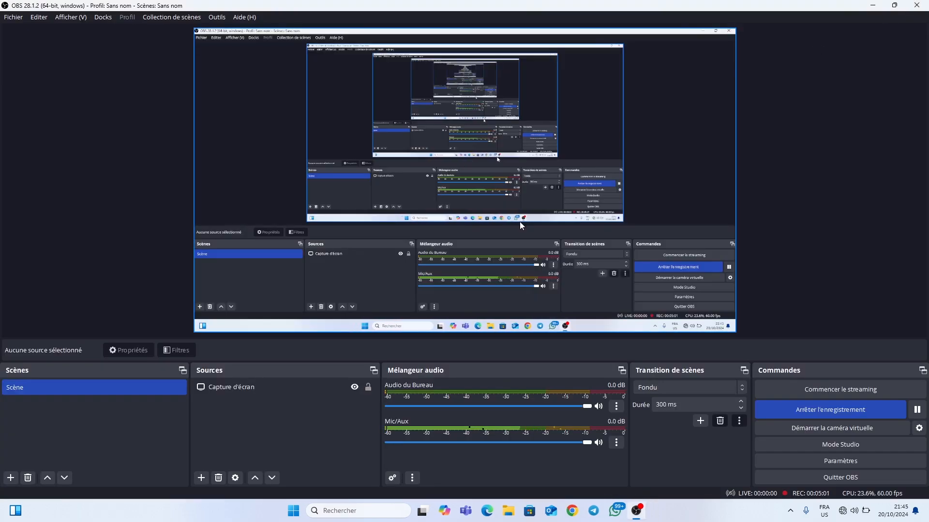
key("super+d")
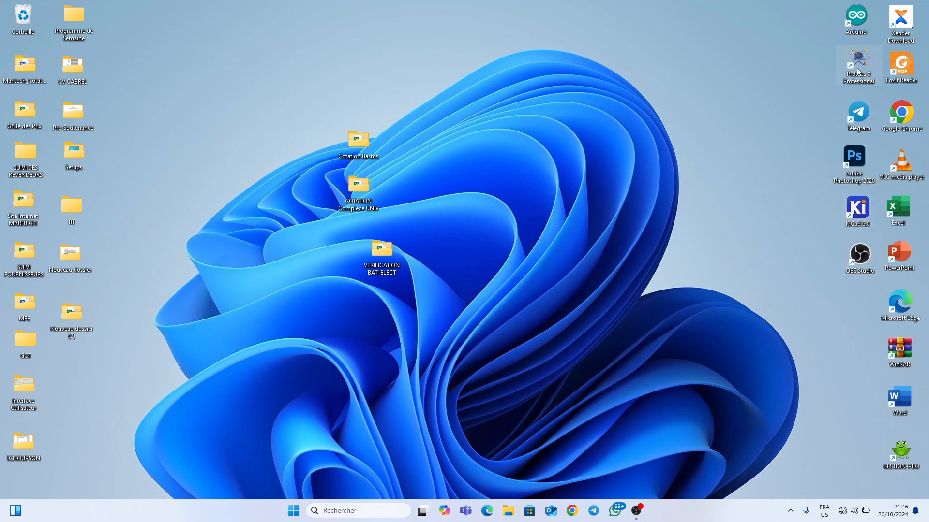
right_click(854, 68)
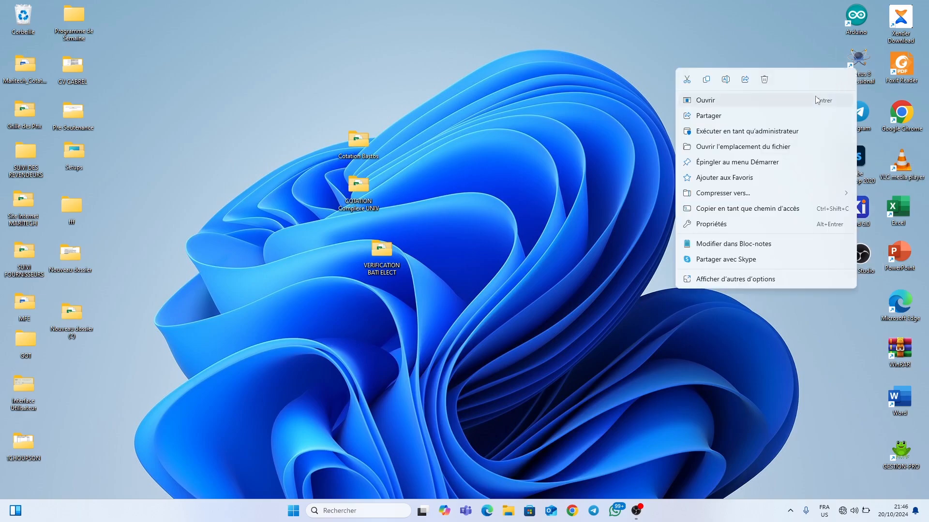
left_click(799, 132)
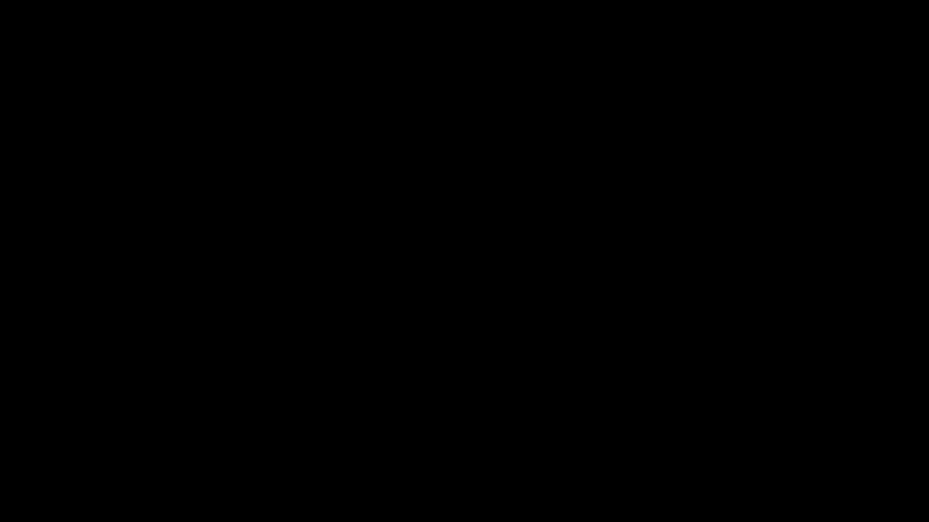
left_click(400, 342)
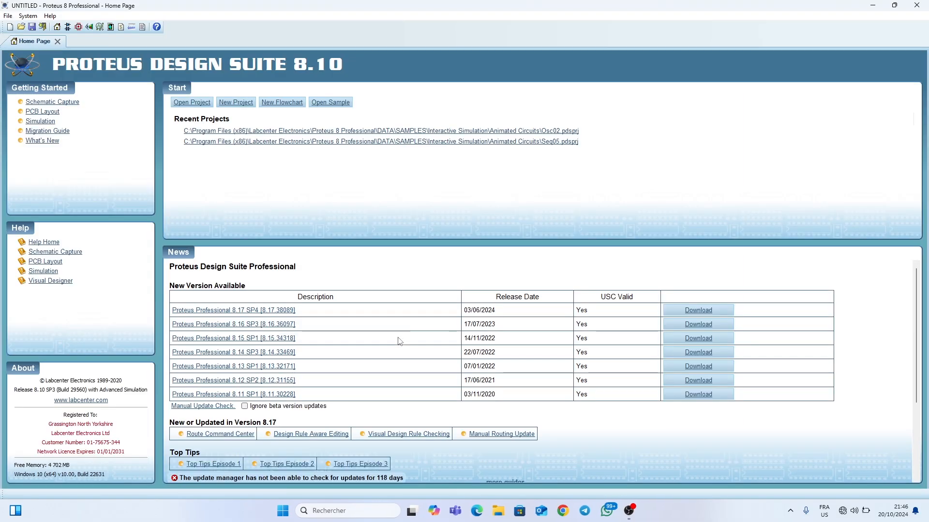
Open the schematic capture workspace and bring up the device picker in component mode.
left_click(68, 27)
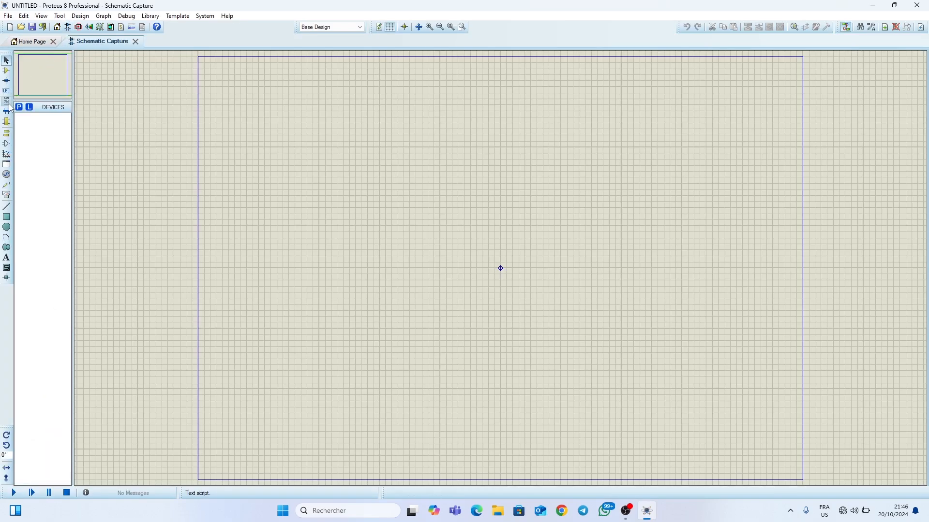
left_click(7, 70)
left_click(19, 107)
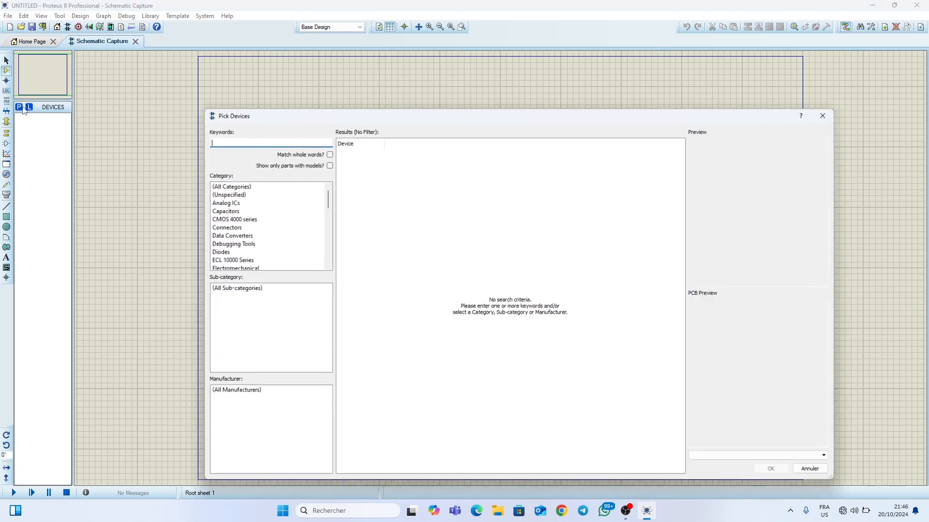
left_click(246, 140)
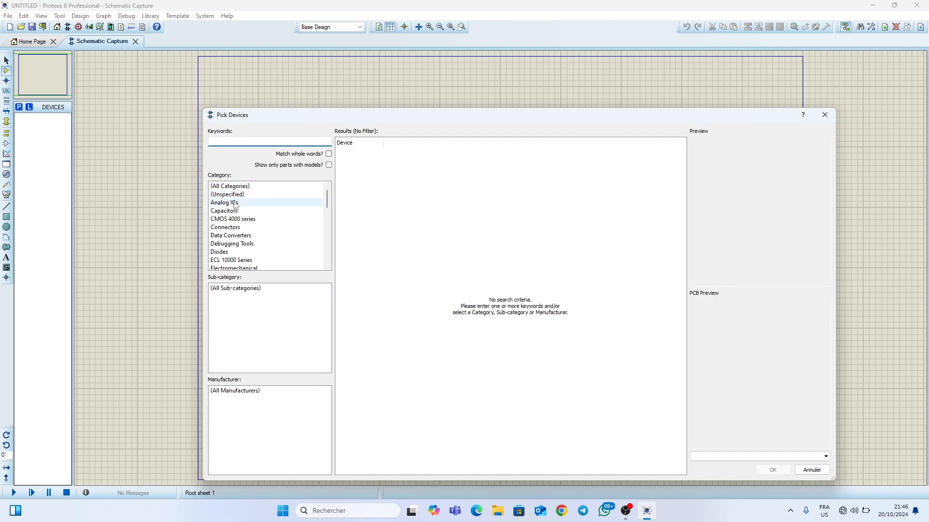
Add the 1N4001 diode of the DIODESINC library, found in the Diodes category, to the project's device list.
scroll(231, 193, "down", 2)
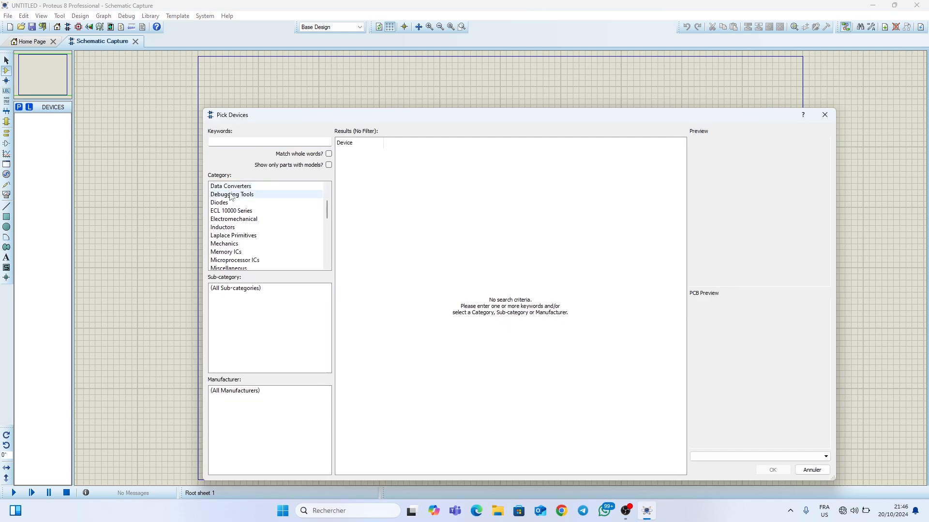
scroll(233, 225, "down", 1)
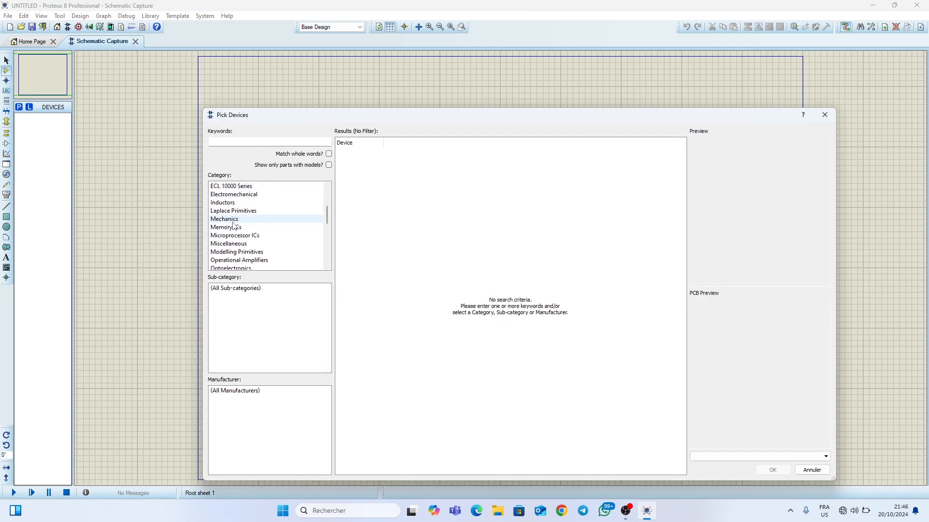
scroll(233, 225, "up", 1)
left_click(217, 204)
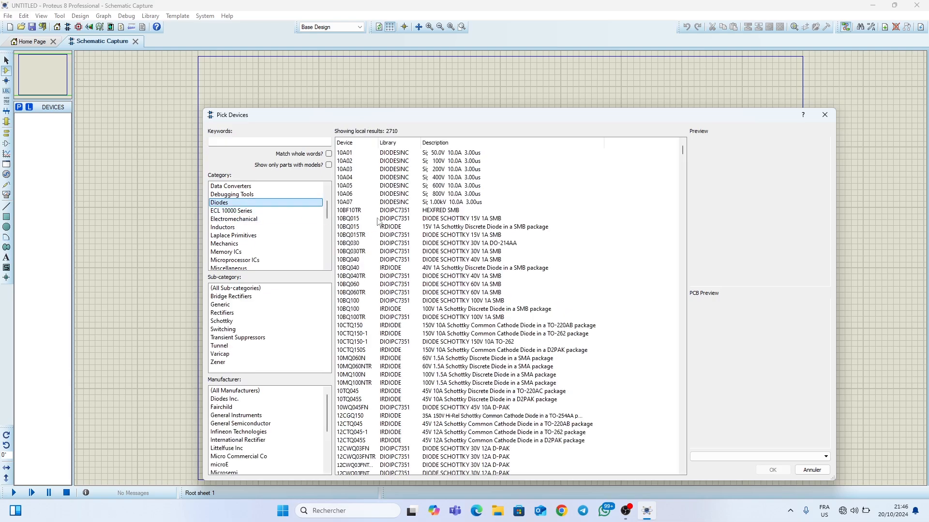
scroll(370, 258, "down", 20)
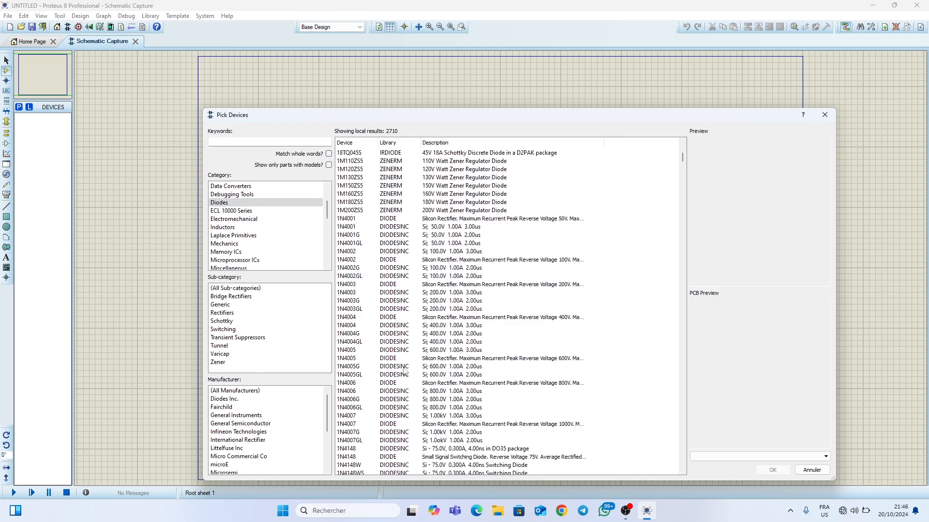
left_click(354, 221)
left_click(353, 225)
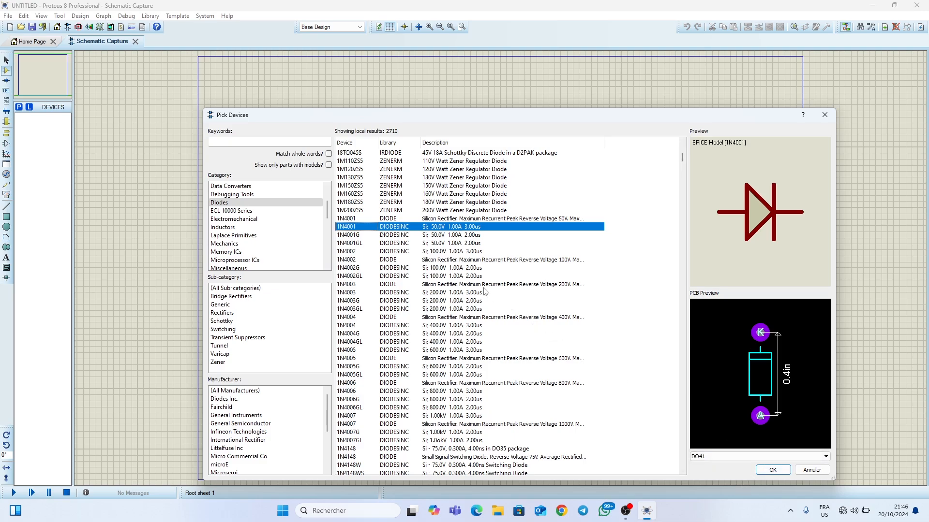
double_click(396, 227)
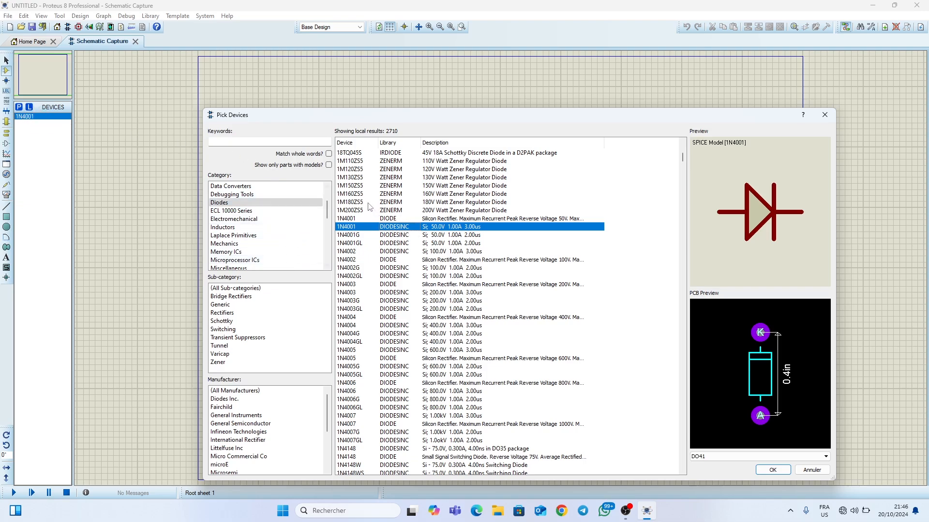
Search the device library for "sine" and add the VSINE AC voltage source to the device list.
left_click(284, 142)
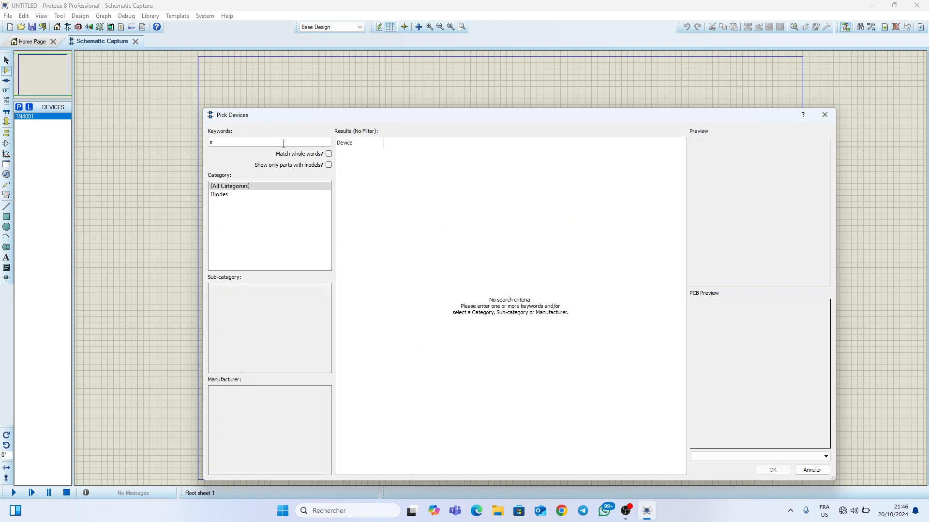
type("sin")
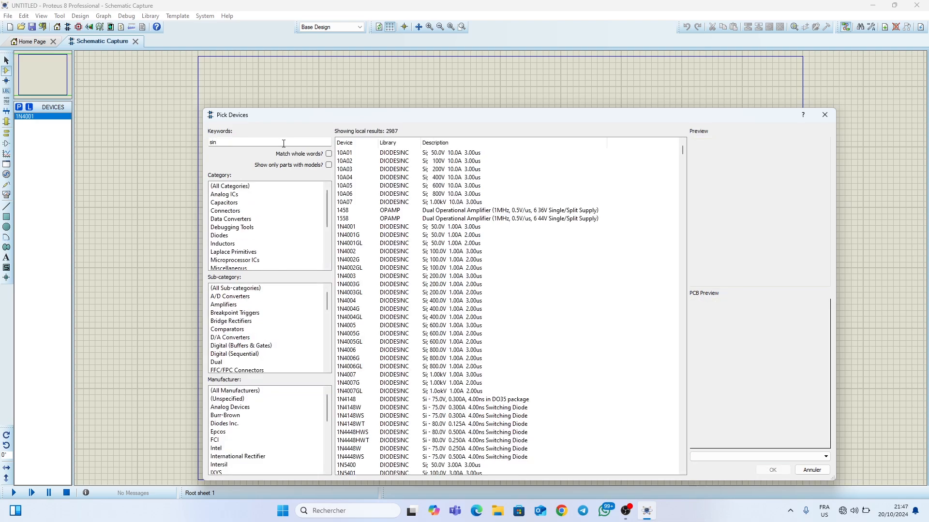
type("e")
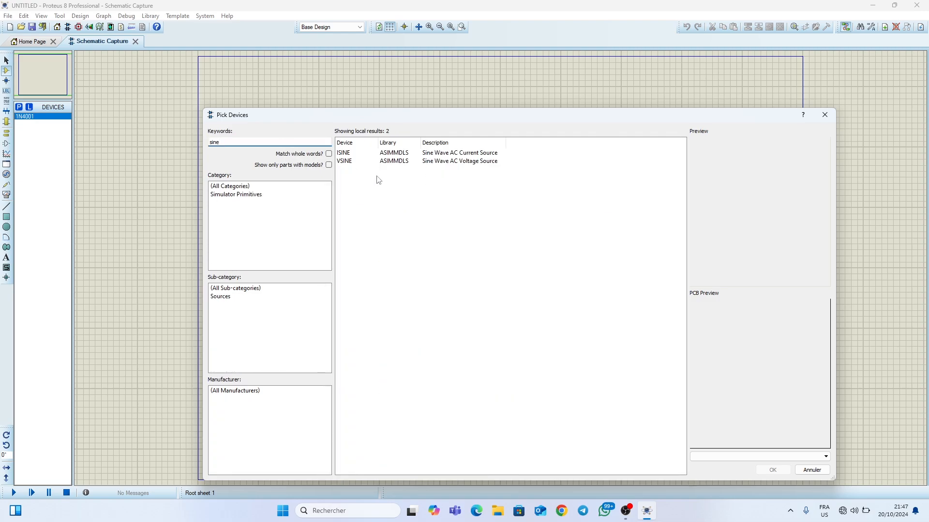
double_click(373, 163)
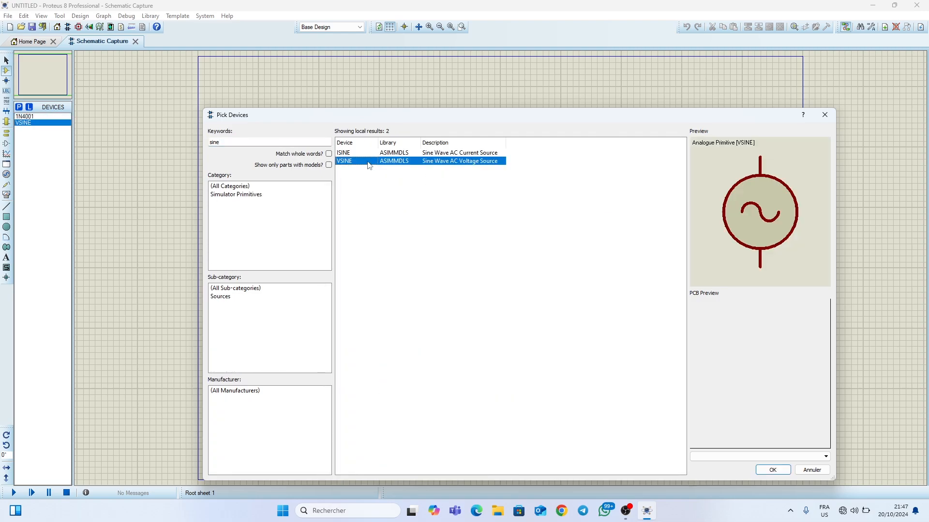
Clear the keyword search, show the Capacitors category and preview several of its CAPIPC7351 ceramic parts.
double_click(267, 142)
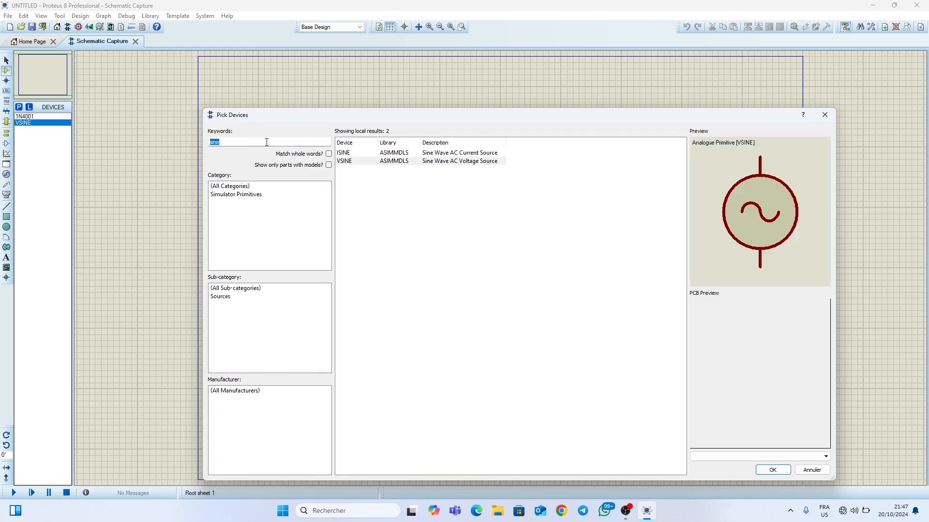
key("BackSpace")
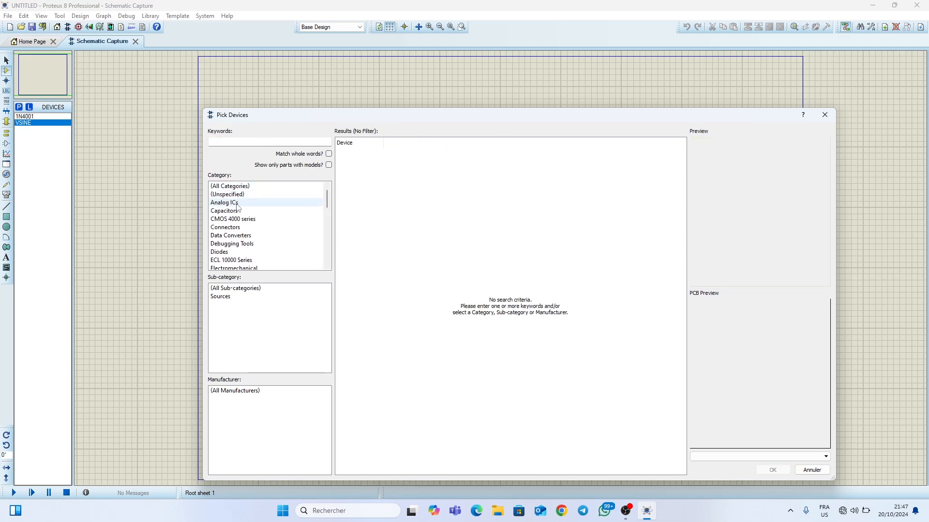
left_click(230, 212)
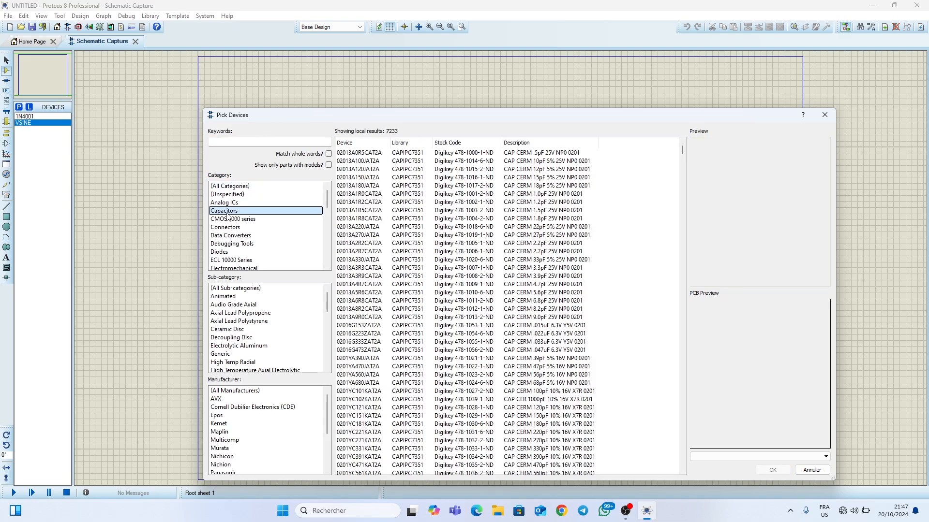
left_click(387, 235)
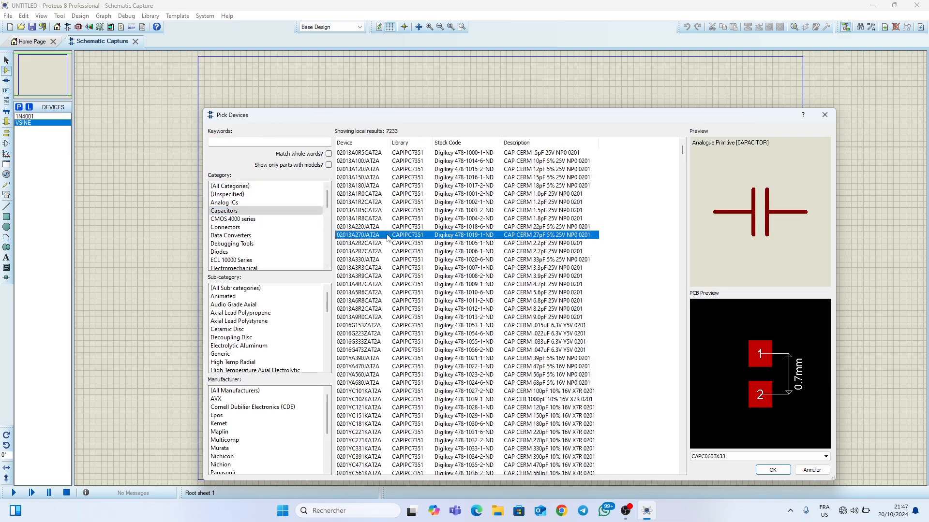
left_click(390, 278)
left_click(396, 333)
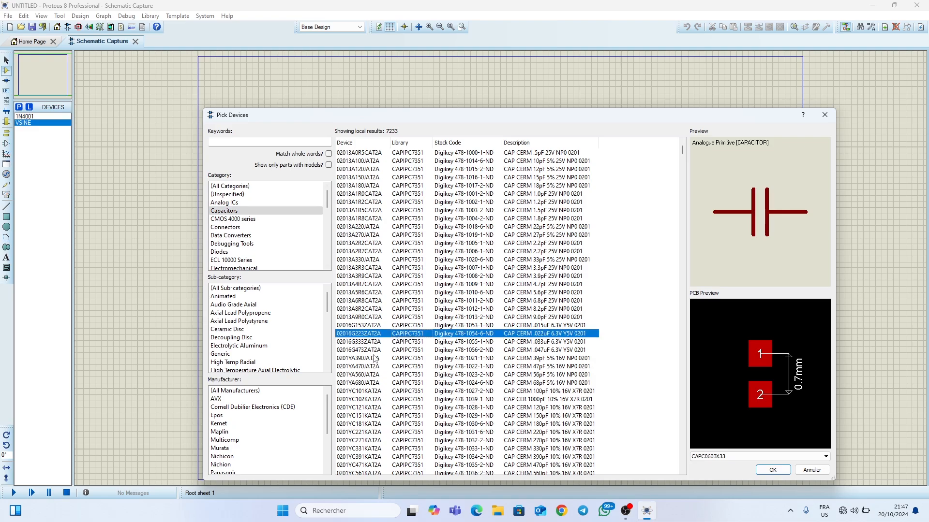
left_click(388, 408)
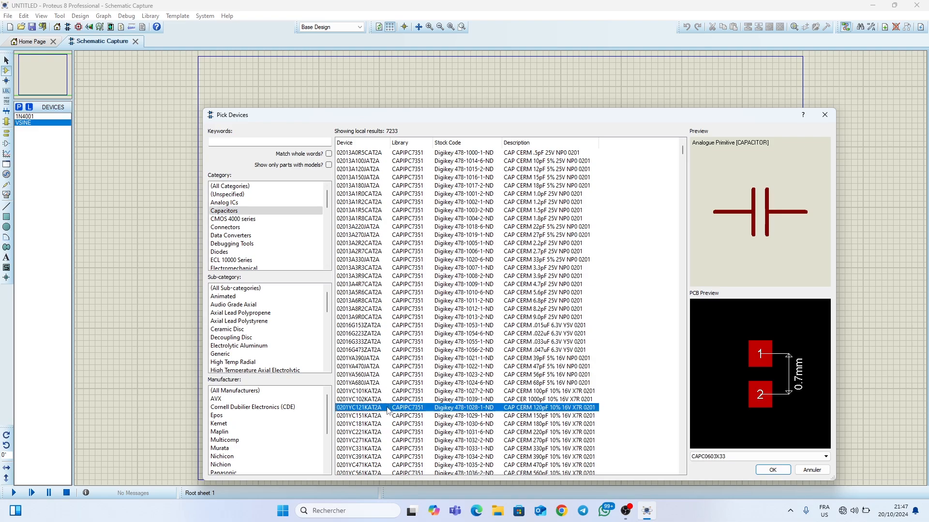
Narrow the capacitors to the Animated sub-category and add the ACTIVE library's CAPACITOR model to the device list.
left_click(252, 297)
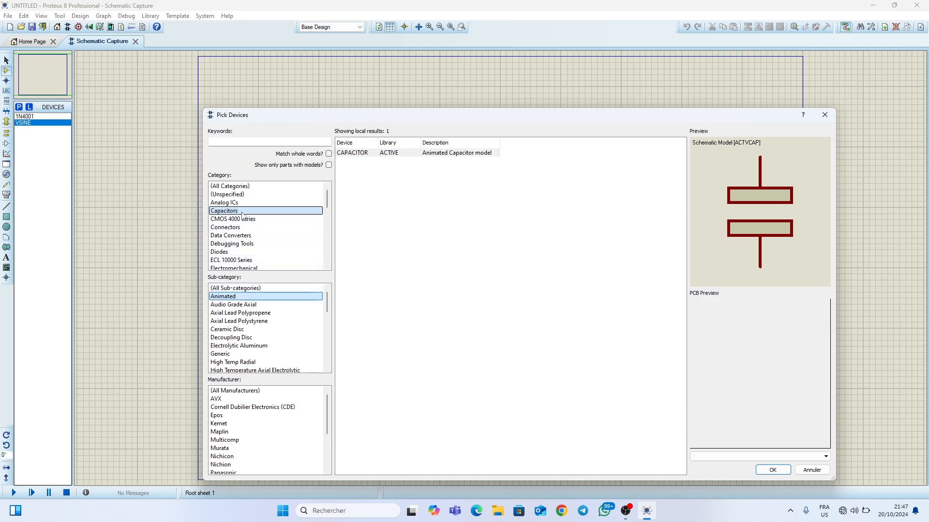
left_click(236, 297)
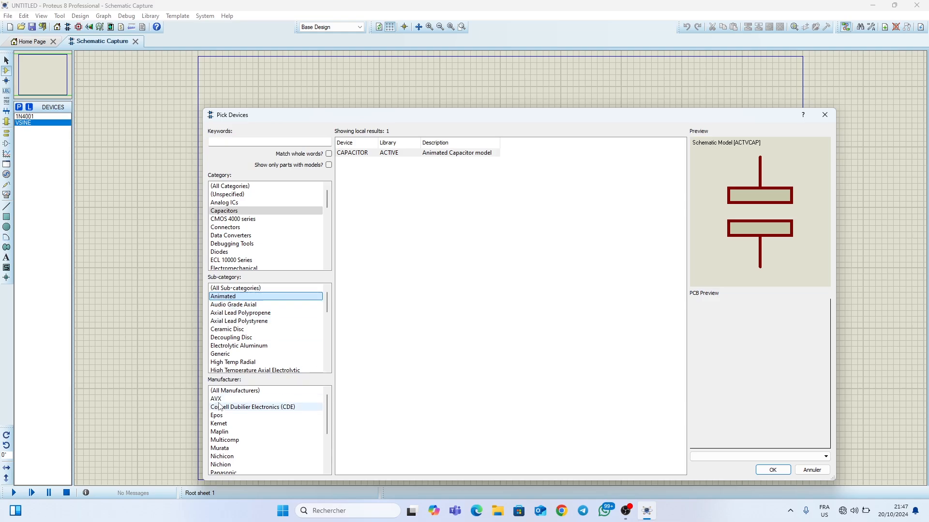
scroll(221, 450, "down", 1)
scroll(221, 450, "up", 1)
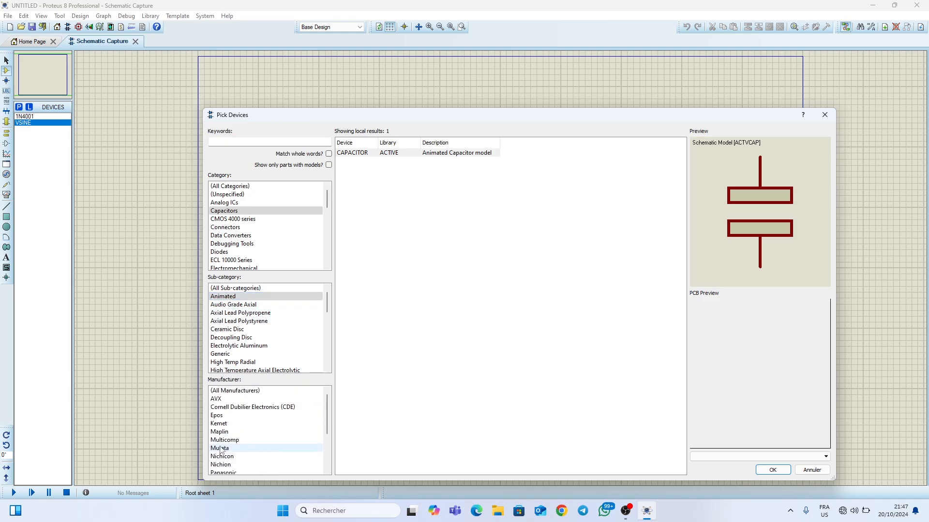
scroll(221, 450, "down", 2)
scroll(222, 449, "up", 2)
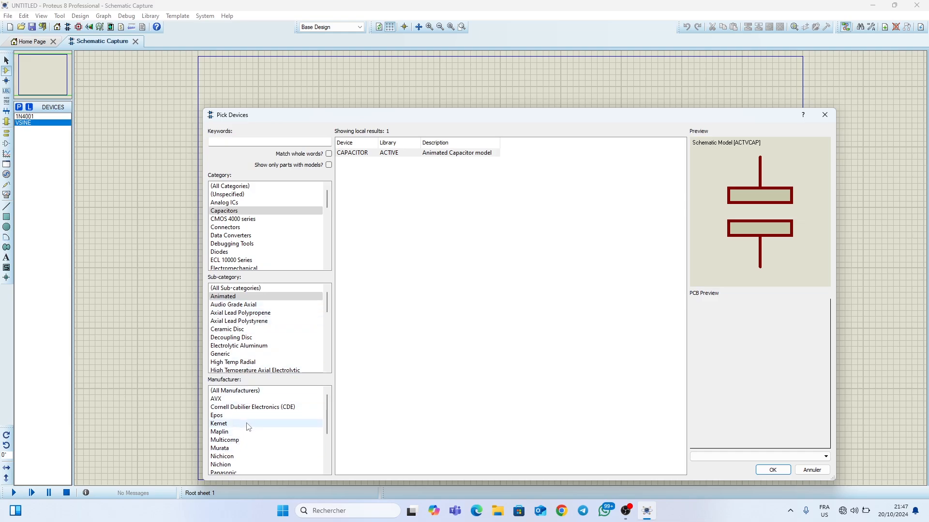
left_click(237, 298)
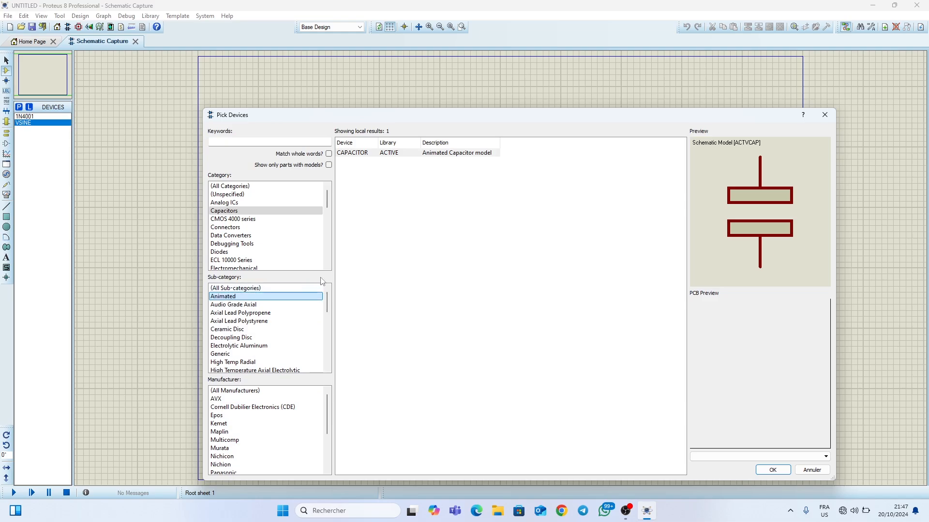
double_click(356, 154)
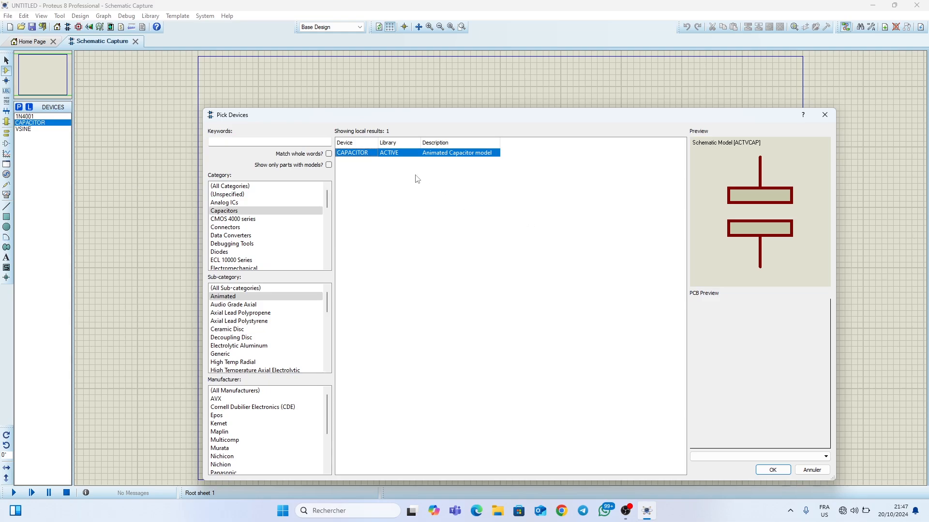
Search for "res" within the Resistors category, add the generic RES symbol to the device list and close the device picker.
left_click(279, 142)
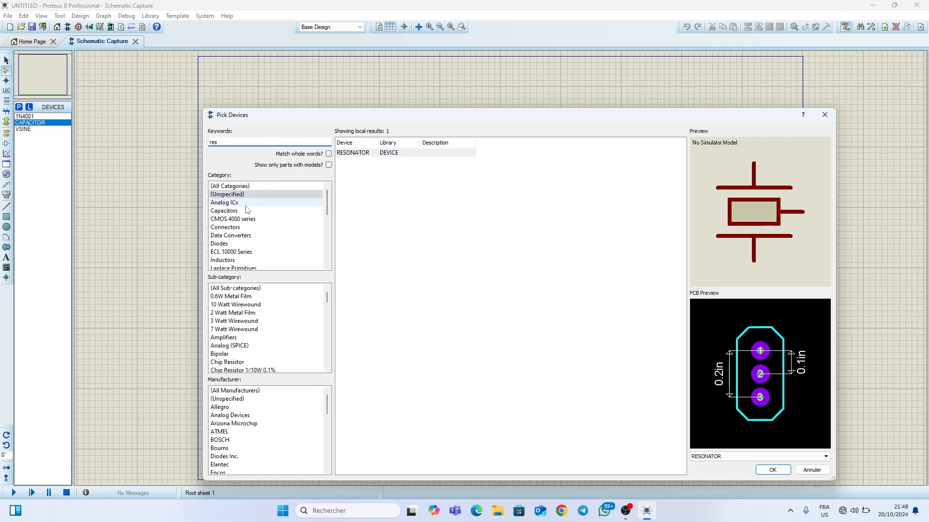
scroll(237, 251, "down", 4)
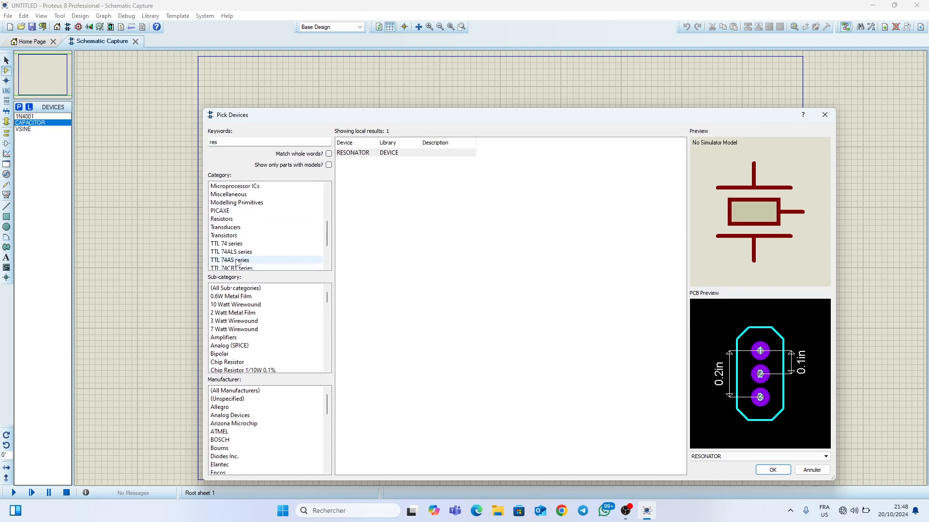
left_click(233, 220)
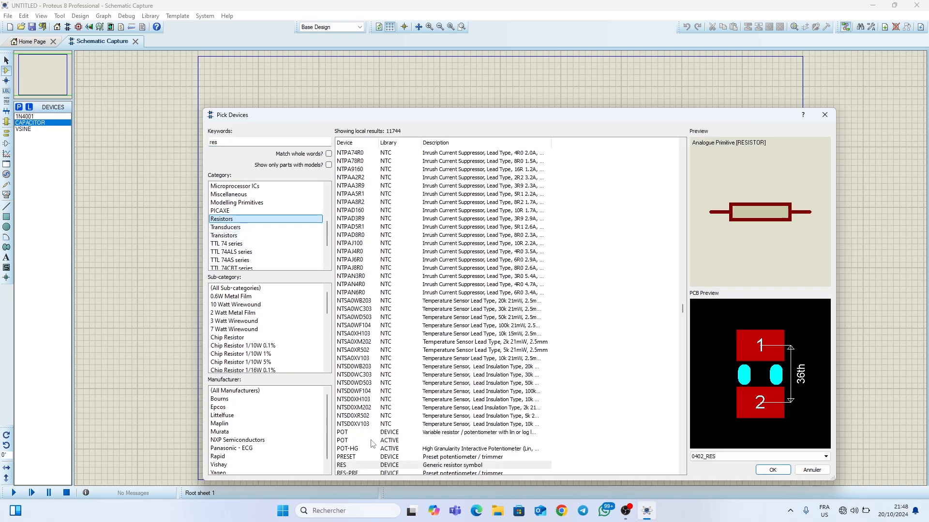
left_click(366, 467)
double_click(365, 466)
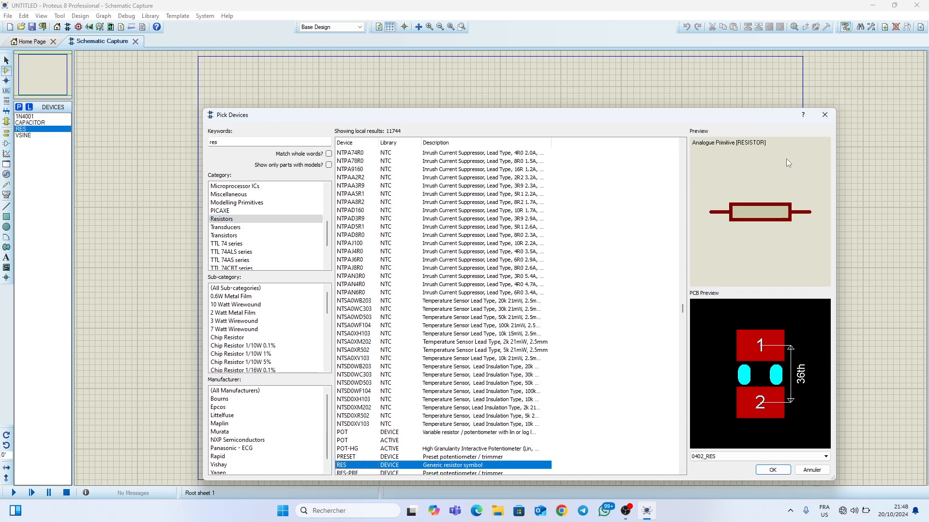
left_click(825, 115)
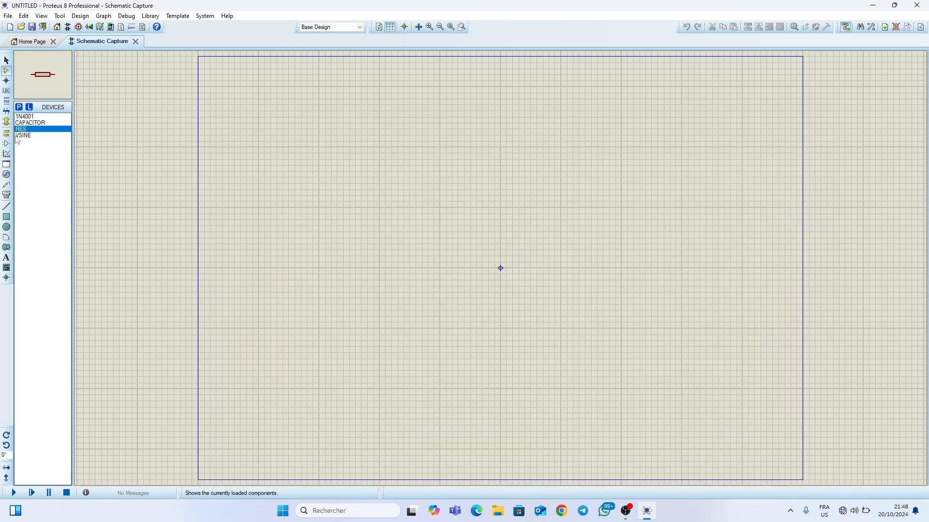
Place one VSINE source in the left part of the schematic sheet.
left_click(27, 135)
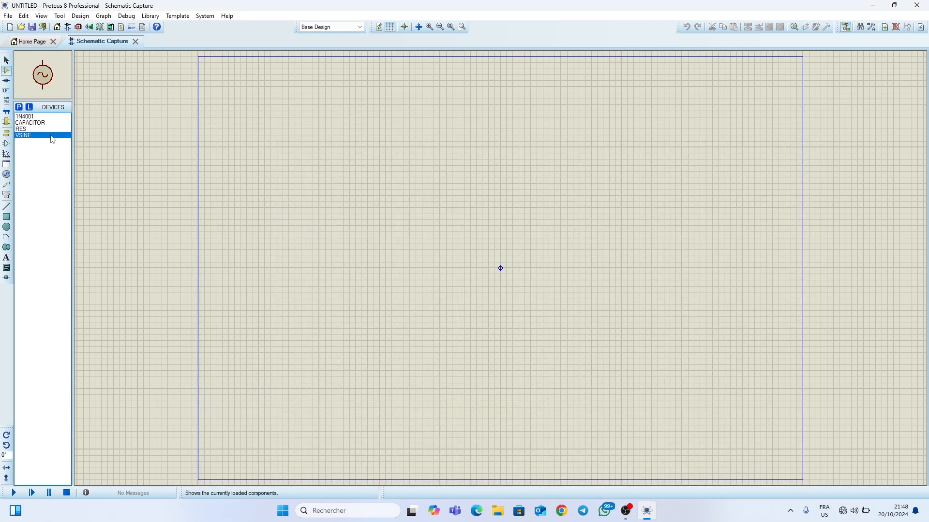
left_click(306, 236)
left_click(318, 237)
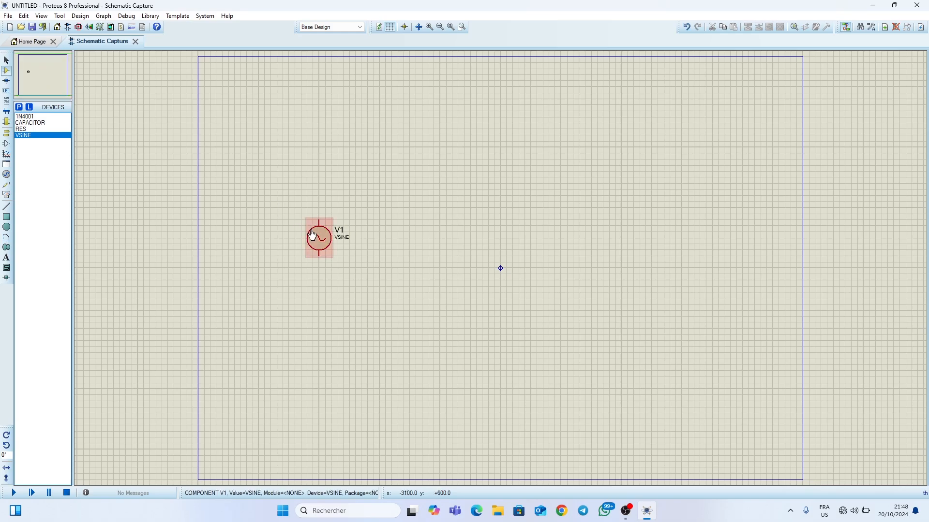
scroll(312, 235, "up", 4)
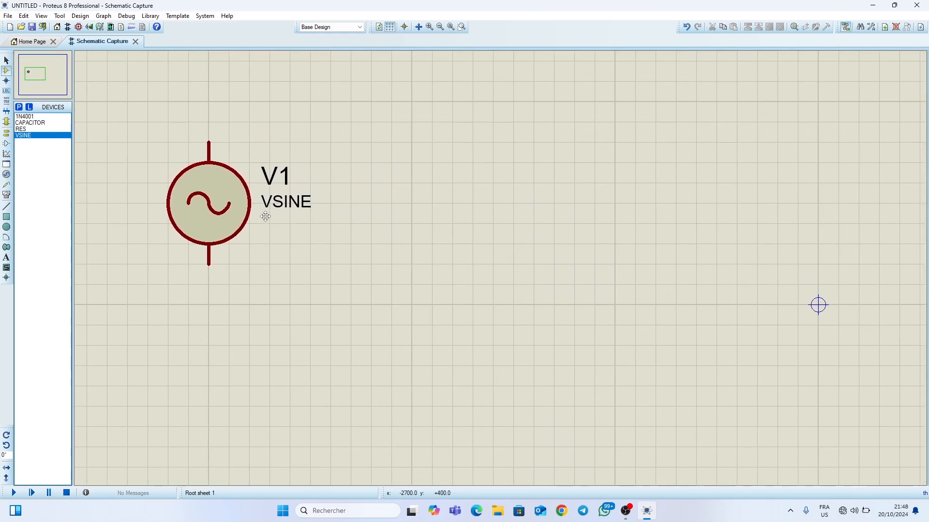
left_click(279, 275)
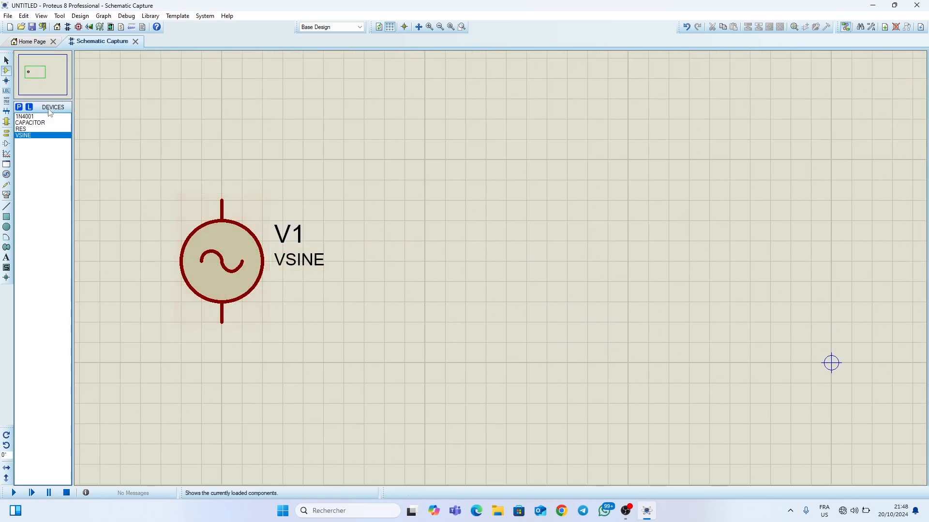
Place four 1N4001 diodes rotated 90° to point upward, in two rows of two beside the VSINE source.
left_click(25, 116)
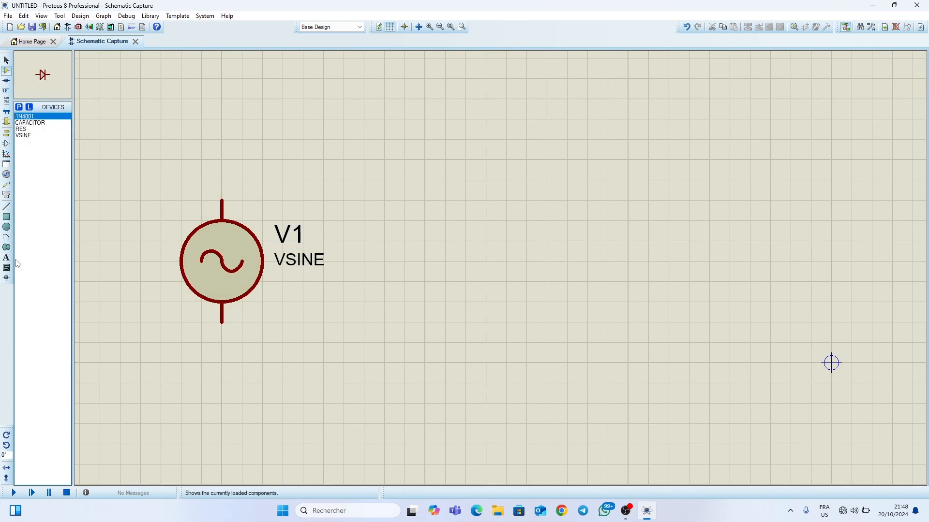
left_click(5, 446)
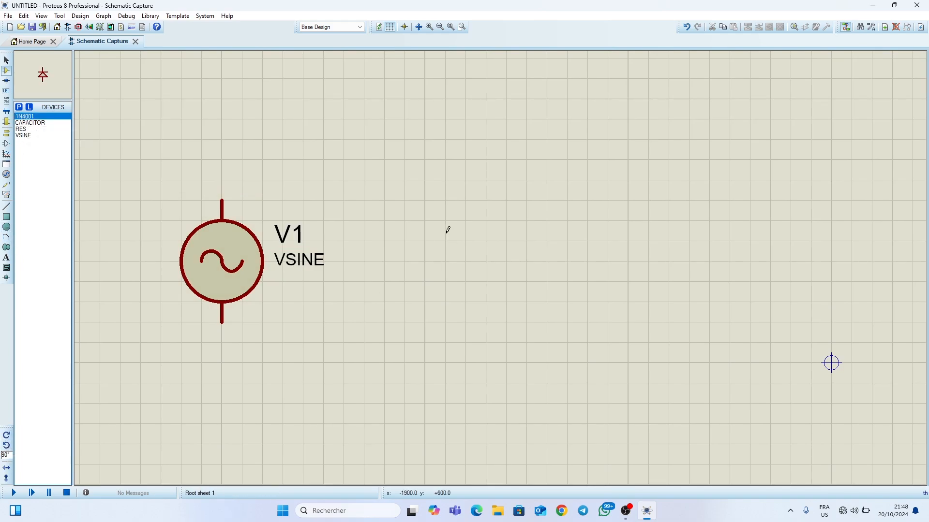
left_click(399, 167)
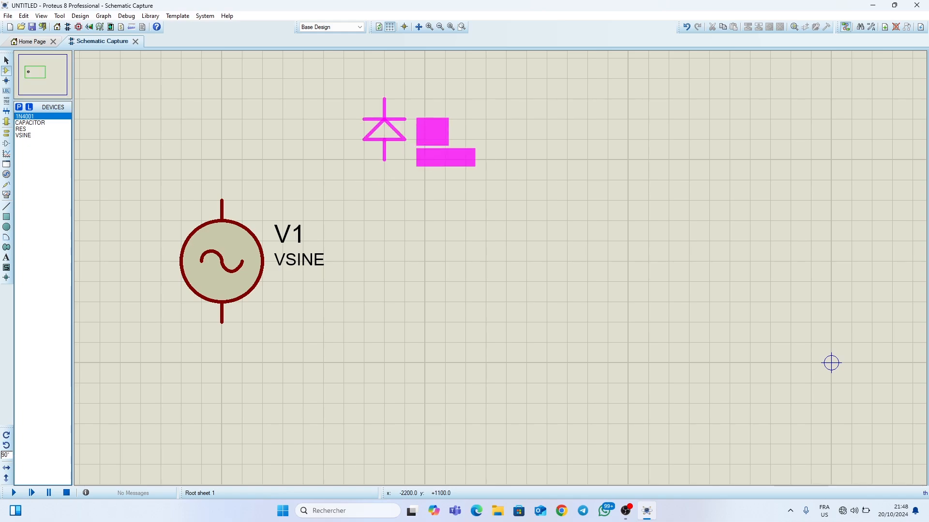
left_click(364, 129)
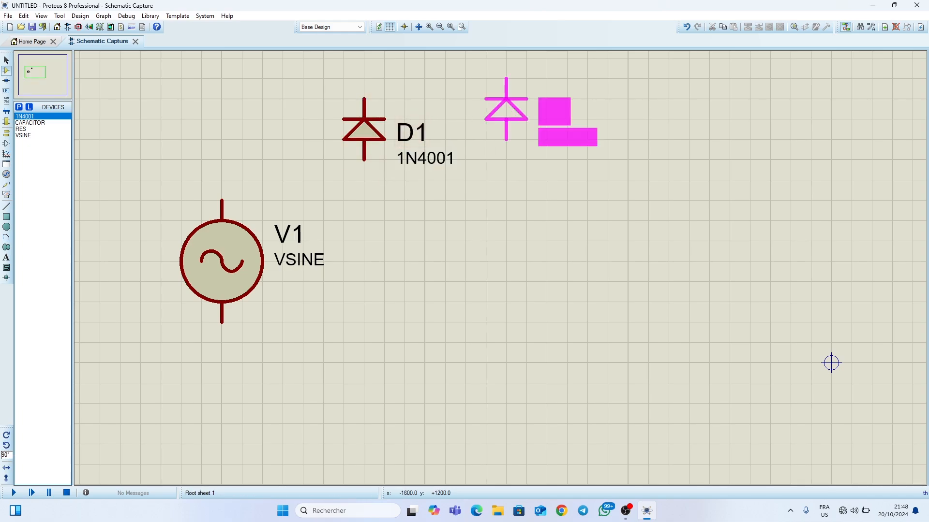
left_click(506, 130)
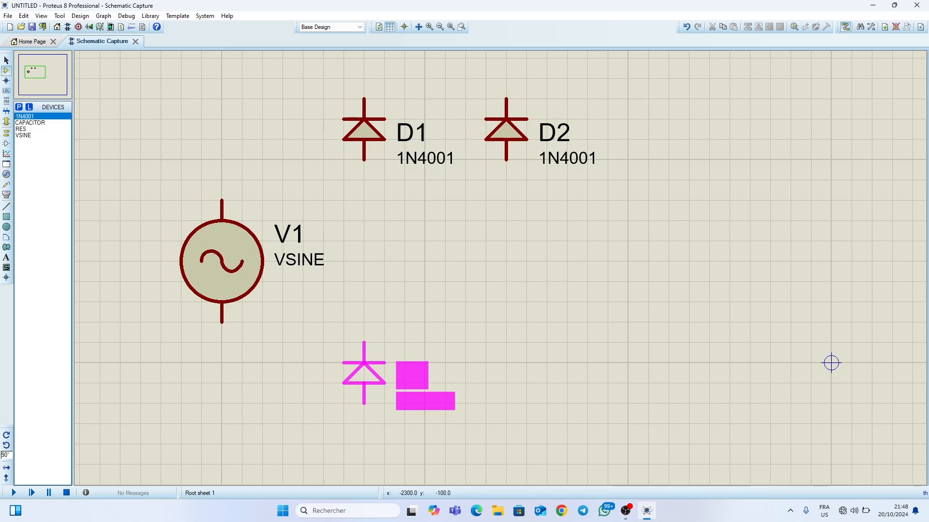
left_click(364, 393)
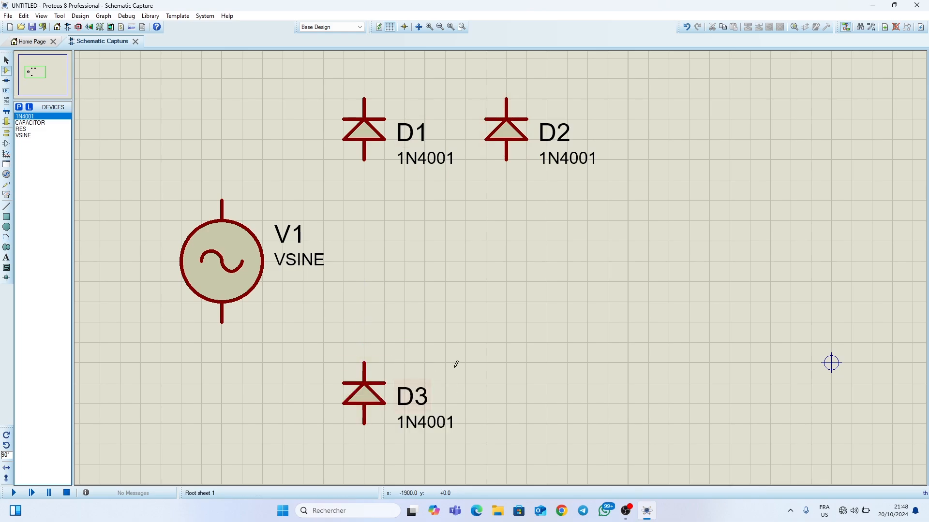
left_click(506, 393)
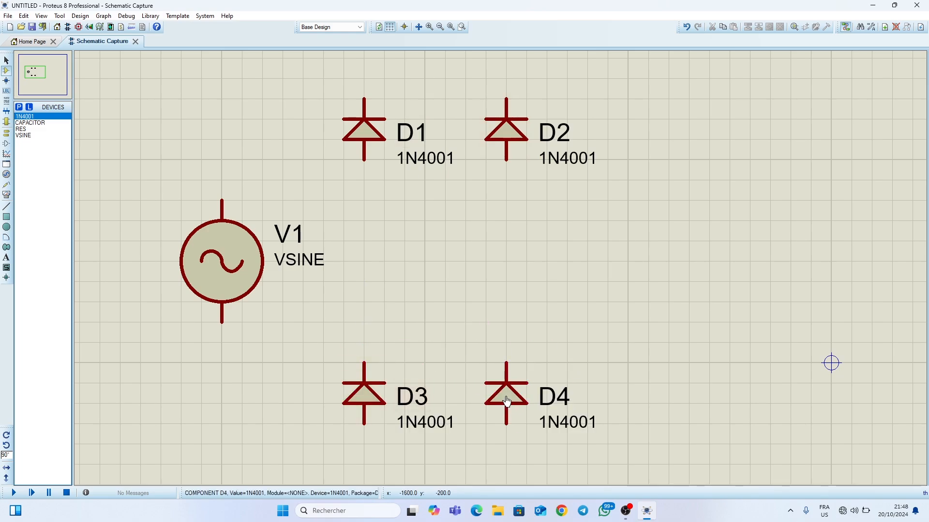
Wire the cathode of D4 to the anode of D2, and the cathode of D3 to the anode of D1.
left_click(506, 363)
left_click(506, 159)
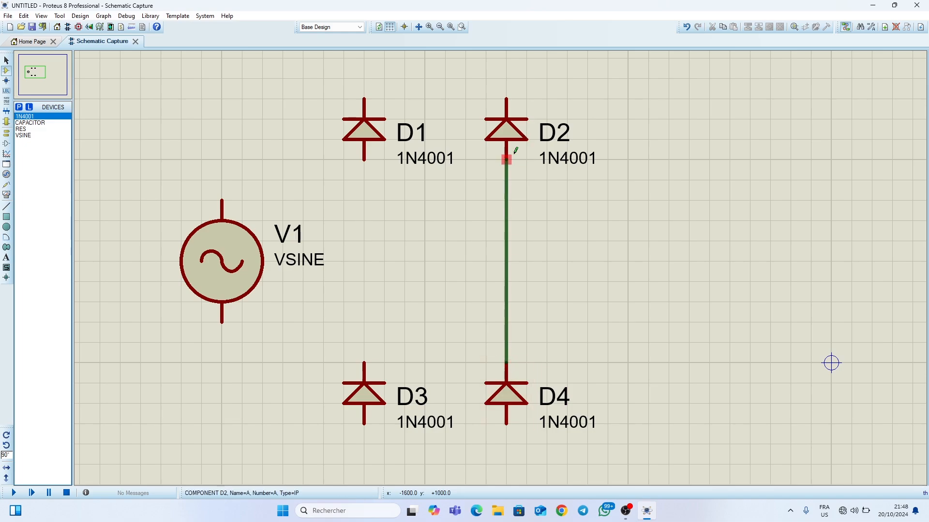
left_click(363, 363)
left_click(364, 159)
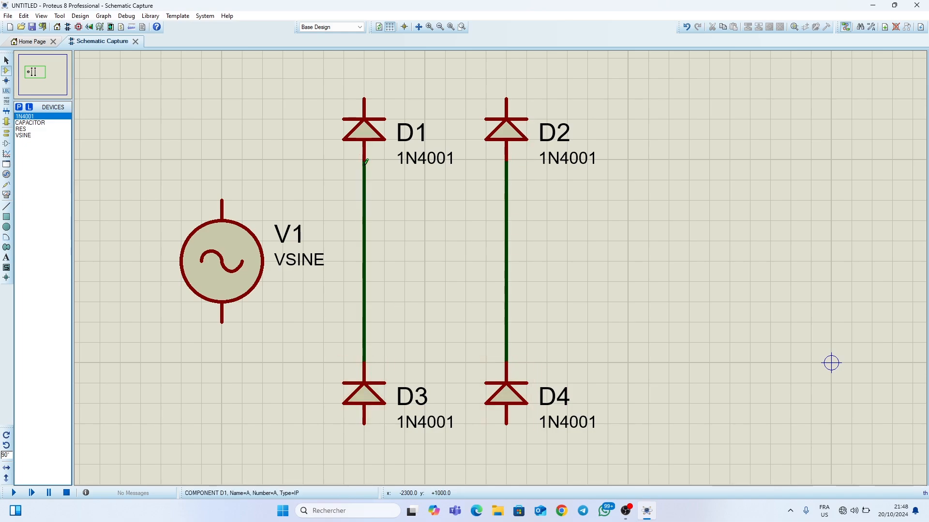
Wire V1's lower terminal to the D1–D3 connection and its upper terminal to the D2–D4 connection.
left_click(222, 322)
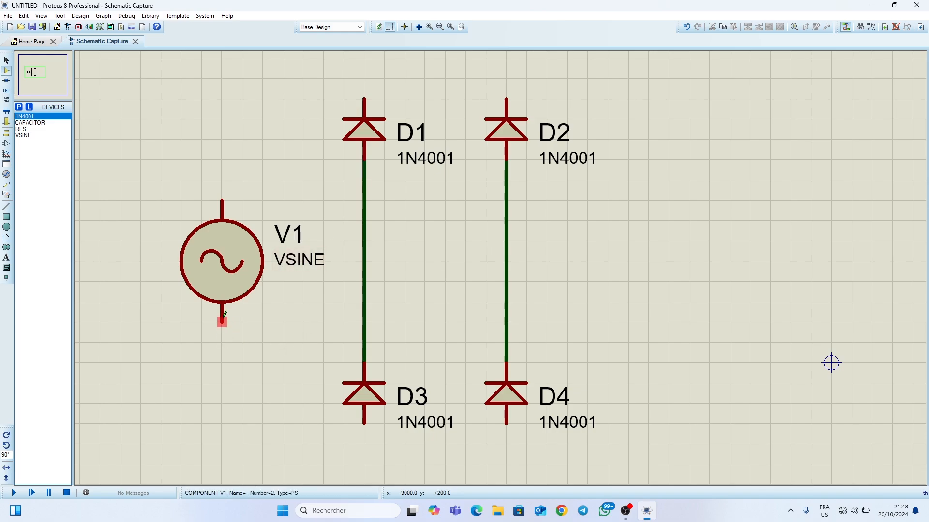
left_click(222, 343)
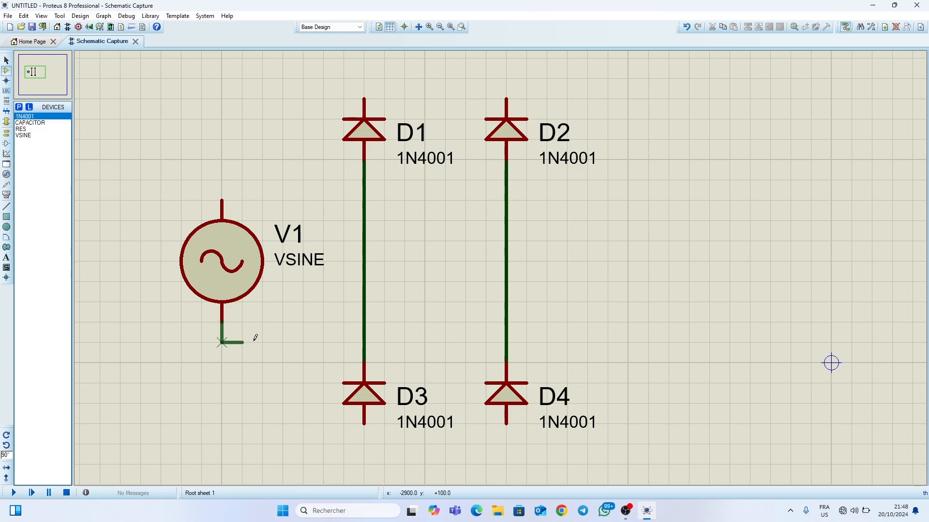
left_click(362, 341)
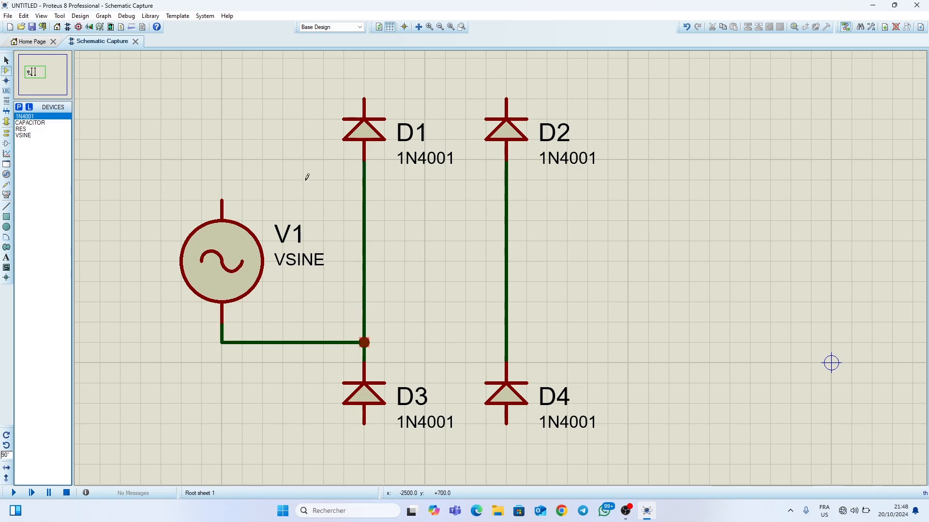
left_click(225, 196)
left_click(222, 180)
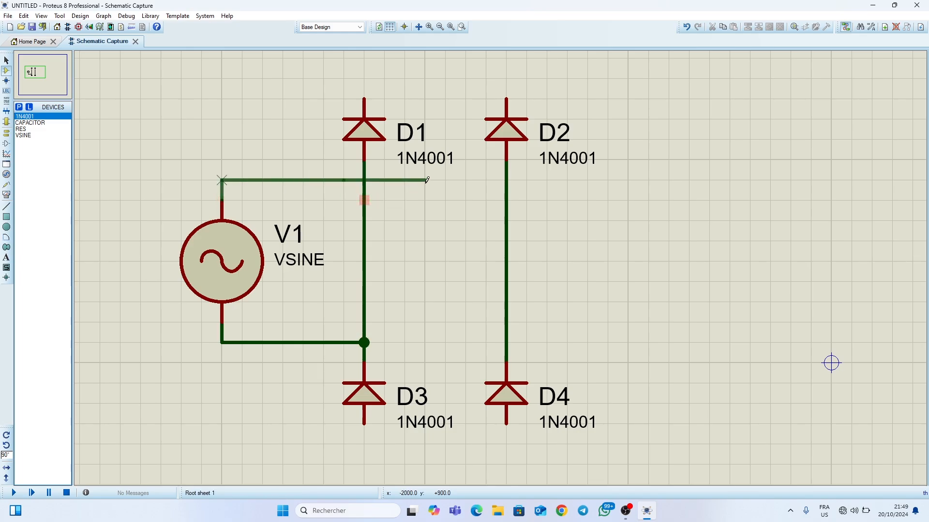
left_click(506, 180)
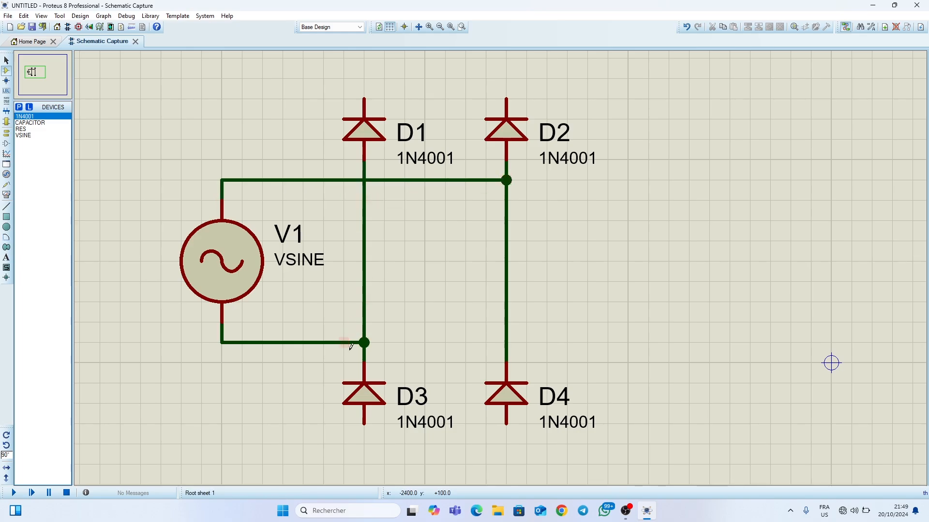
Wire the cathodes of D1 and D2 together above the bridge, and the anodes of D3 and D4 together below it.
left_click(365, 96)
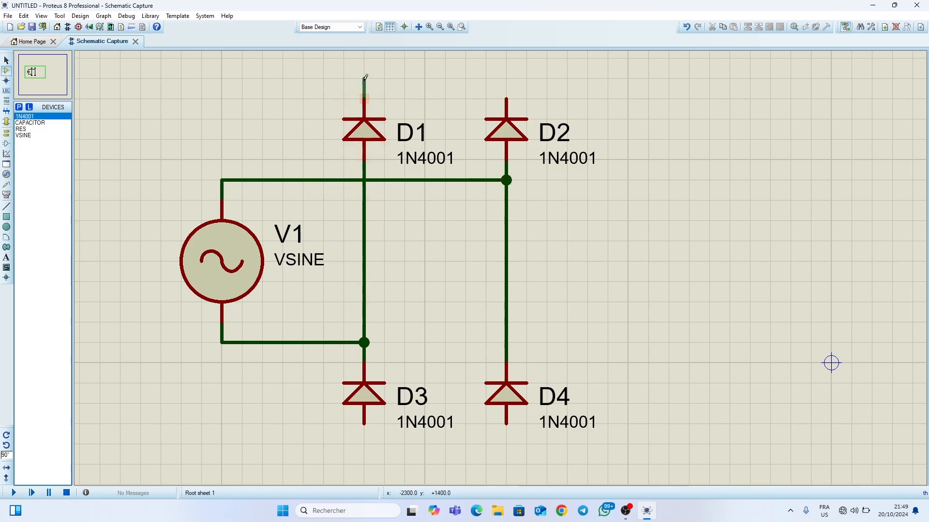
left_click(364, 78)
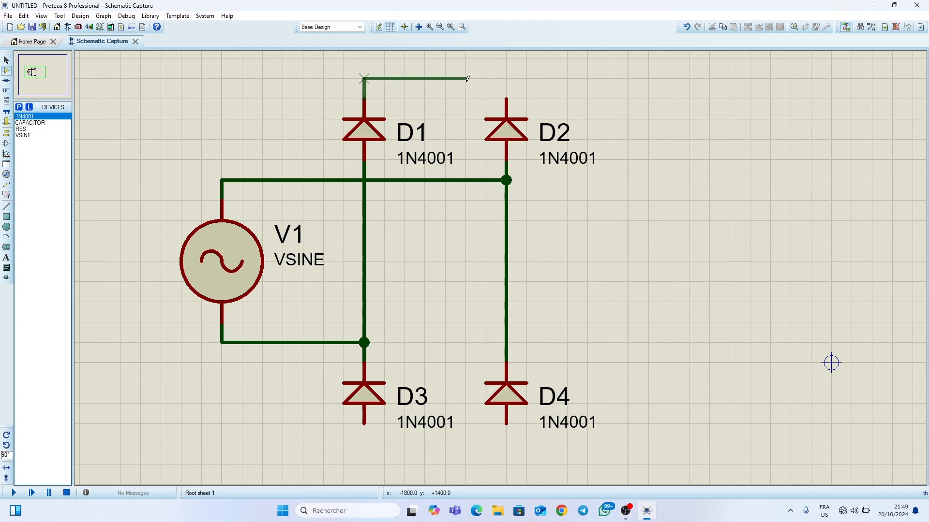
left_click(506, 98)
left_click(358, 429)
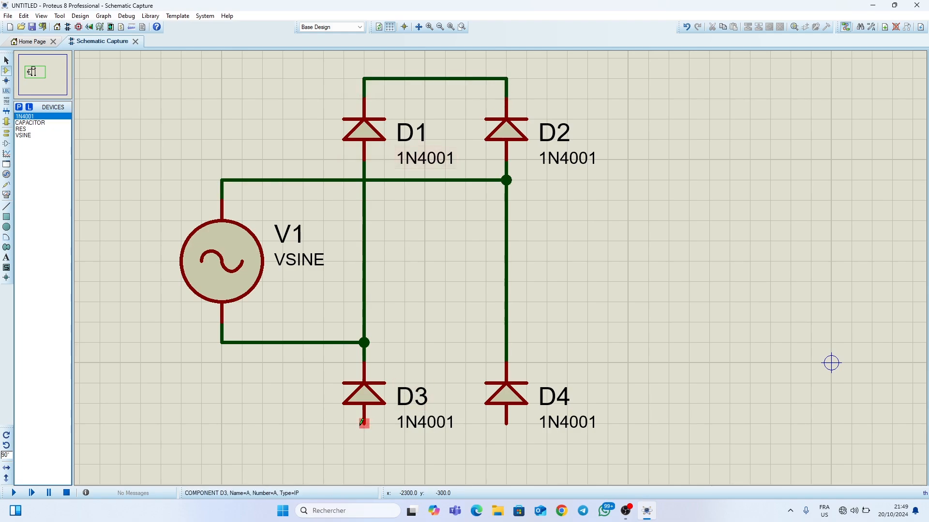
left_click(364, 444)
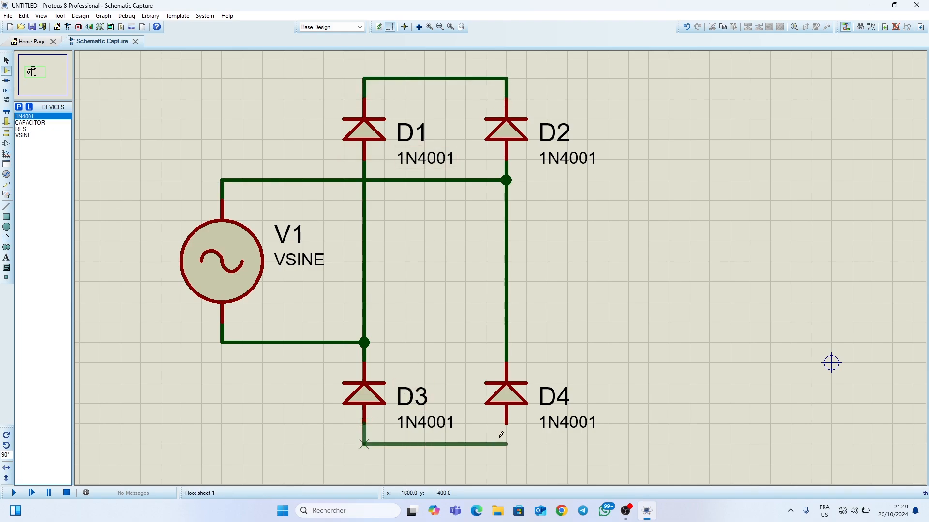
left_click(506, 424)
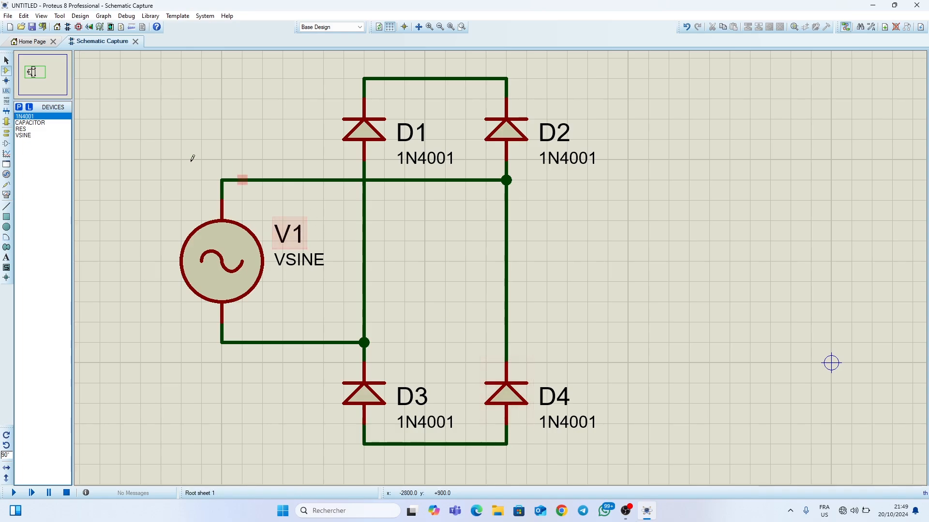
Place one CAPACITOR, rotated to stand vertically, beside the diode bridge on the side opposite V1.
left_click(26, 123)
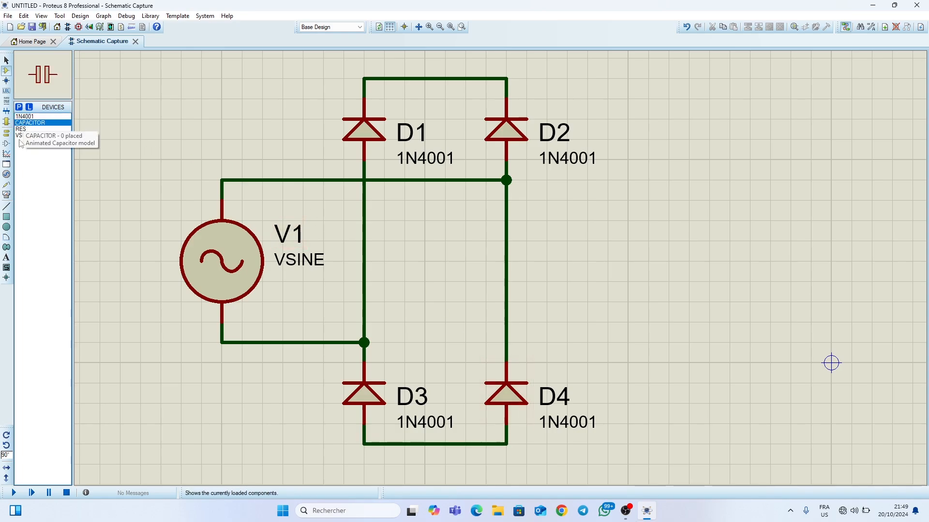
left_click(6, 434)
left_click(624, 200)
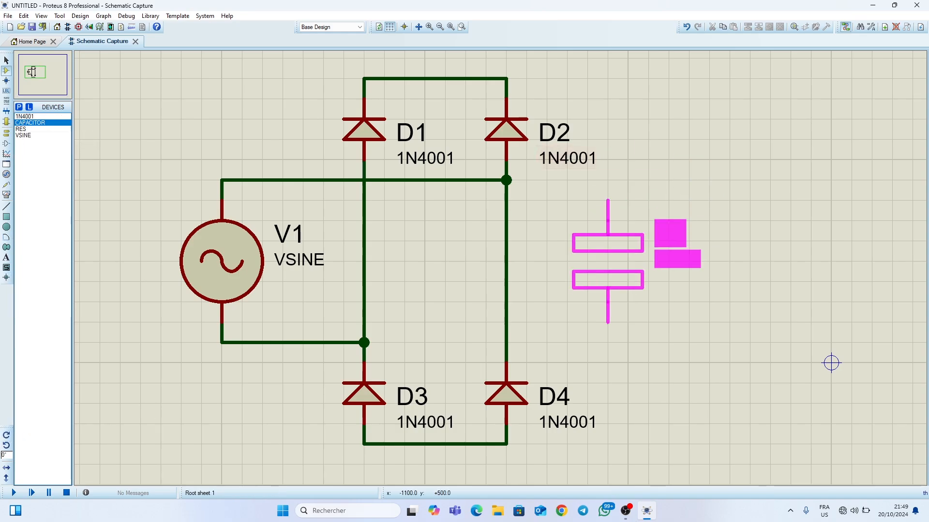
left_click(627, 282)
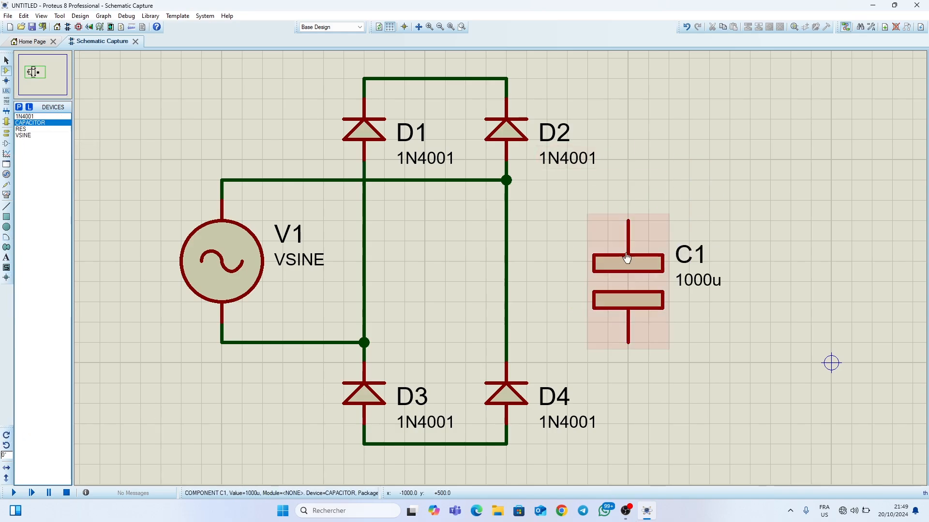
Wire C1 between the D1–D2 cathode connection and the D3–D4 anode connection, and shift it slightly upward to line up with V1.
left_click(627, 220)
left_click(506, 78)
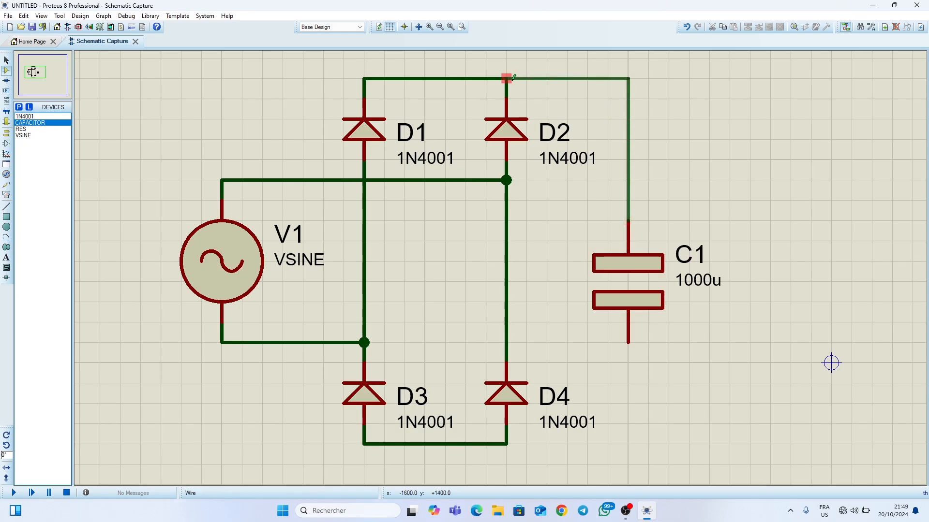
left_click(628, 342)
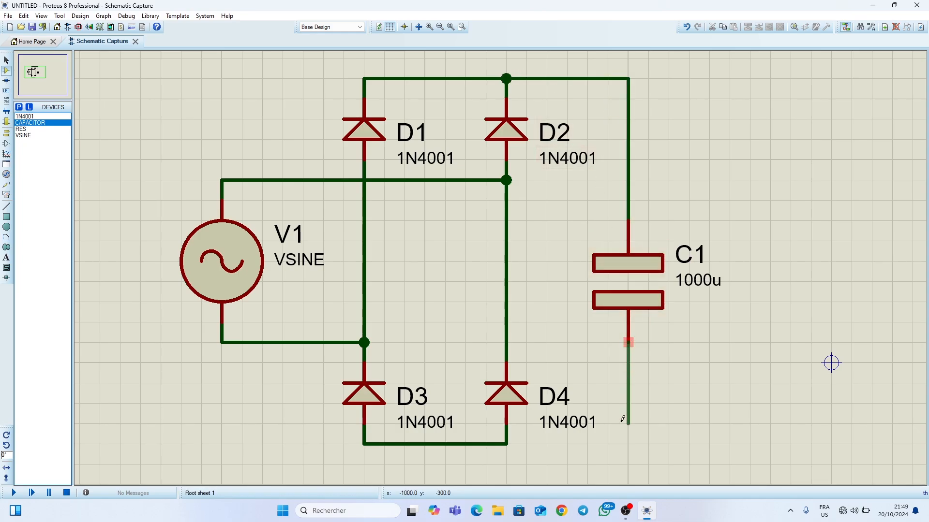
left_click(506, 444)
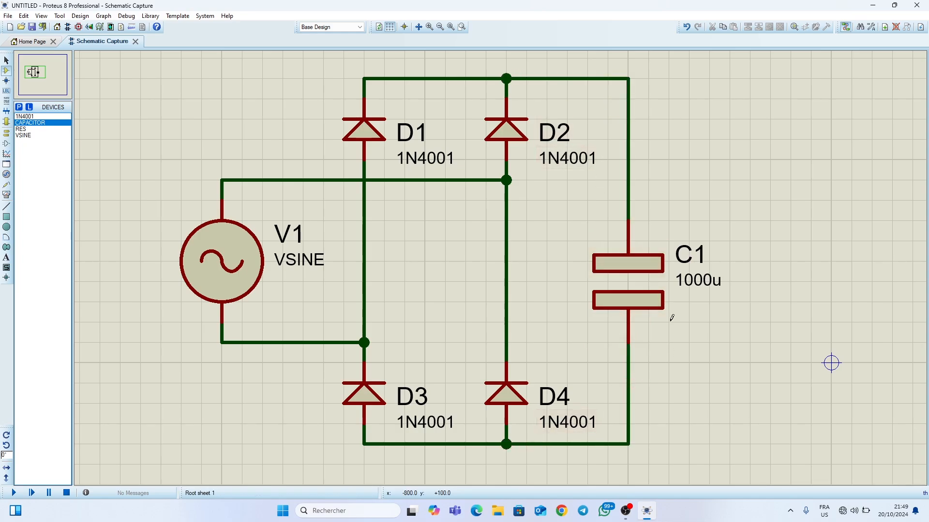
left_click_drag(634, 296, 632, 275)
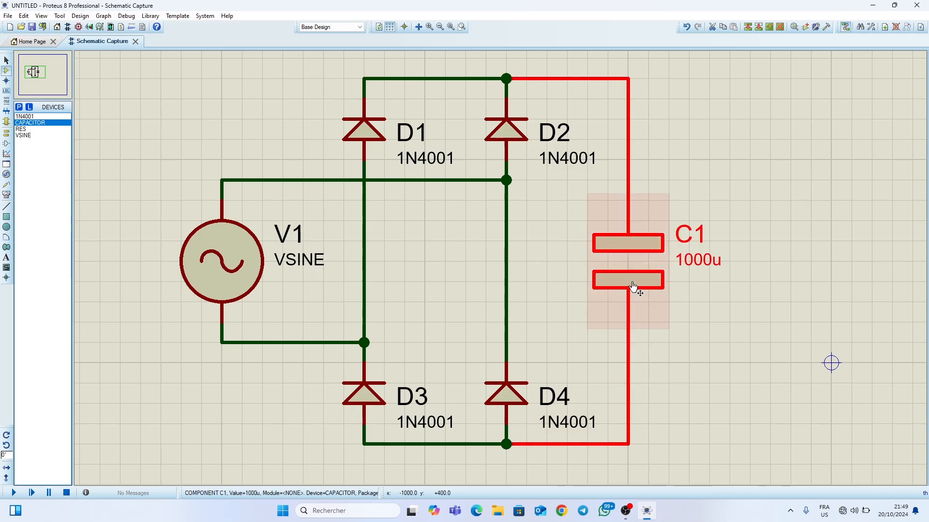
left_click(543, 255)
Place one RES resistor, rotated -90° to stand vertically, beside C1 on the side away from the bridge.
left_click(28, 130)
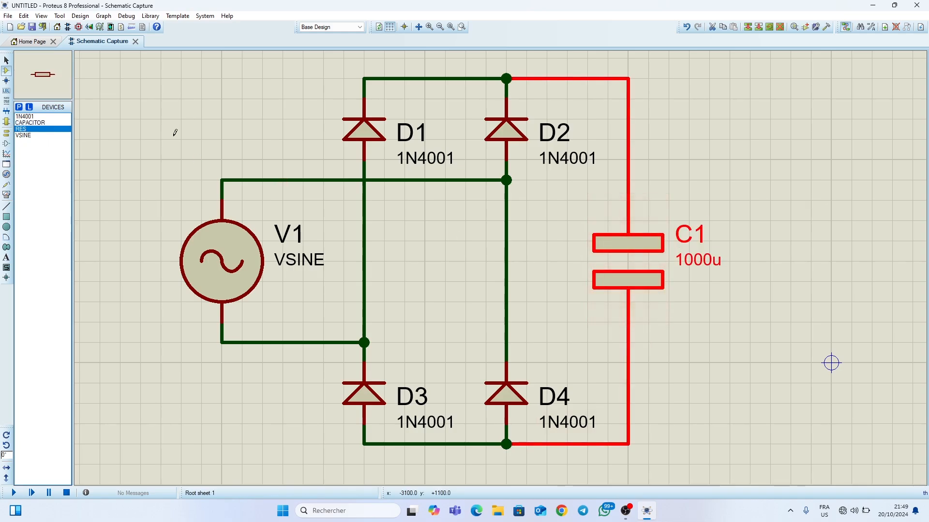
left_click(3, 437)
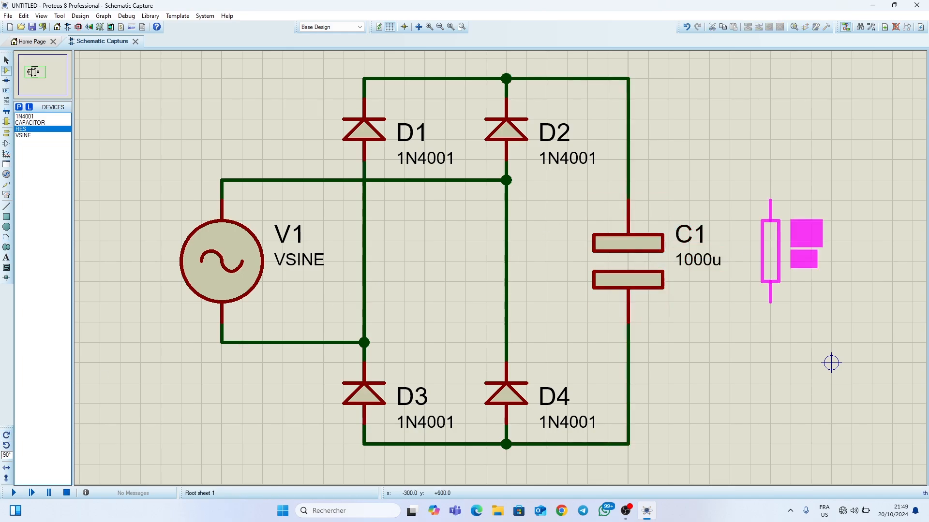
left_click(749, 250)
Wire R1 in parallel with C1 by connecting its upper and lower terminals to the upper and lower rails.
left_click(750, 199)
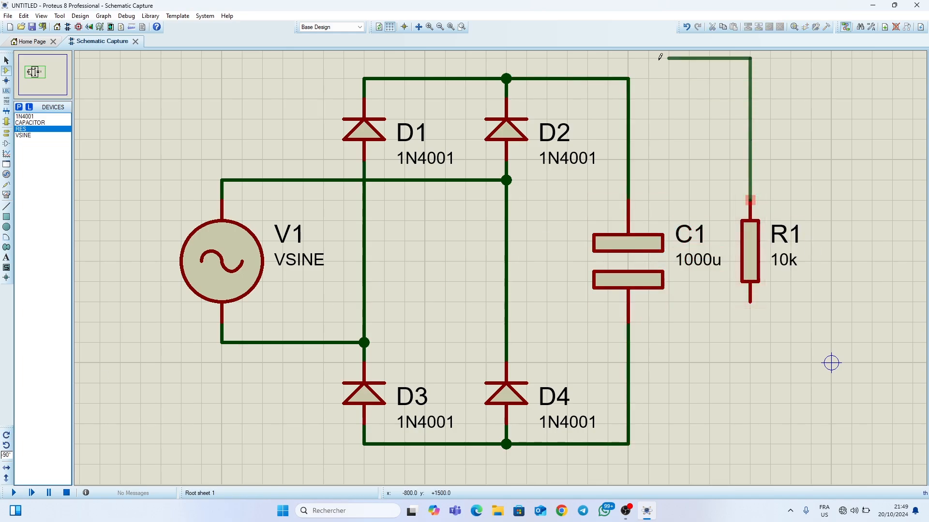
left_click(629, 77)
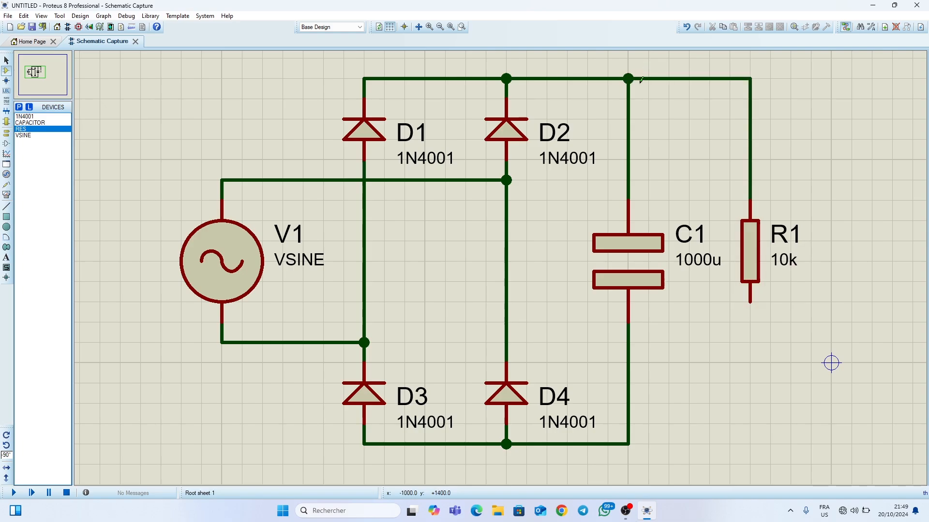
left_click(628, 443)
left_click(750, 302)
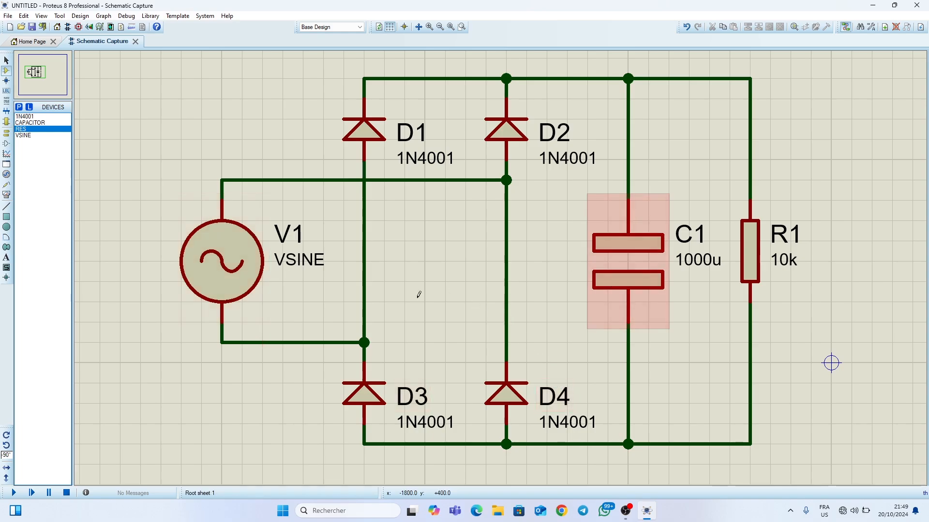
Set the V1 sine source's amplitude to 12 and its frequency to 50.
double_click(222, 269)
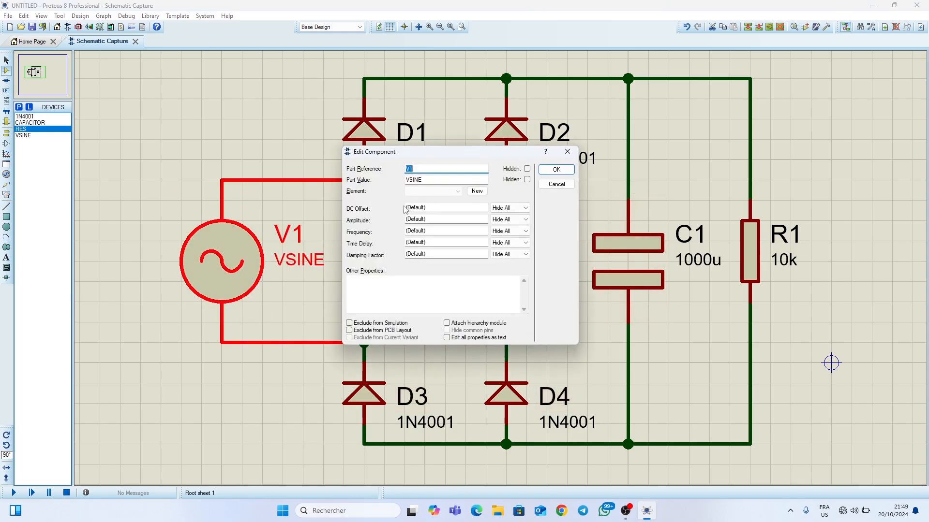
left_click(435, 220)
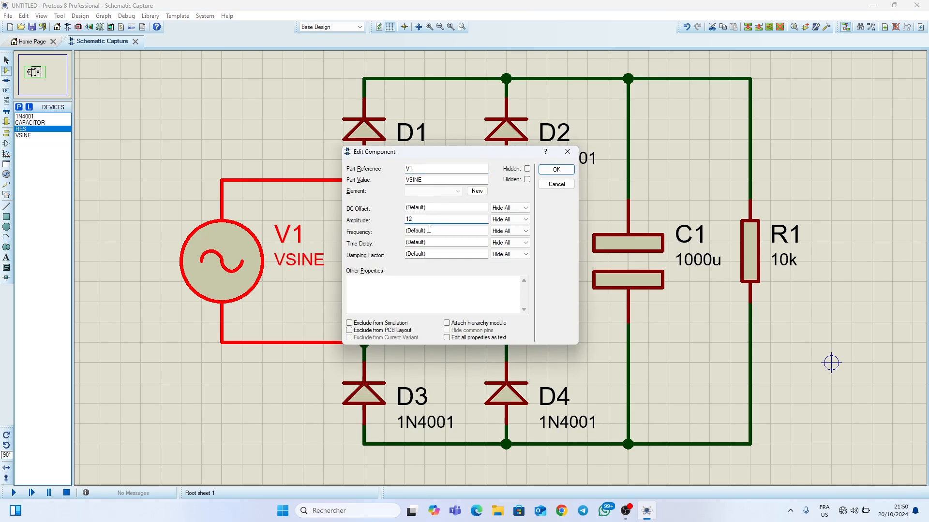
left_click(429, 229)
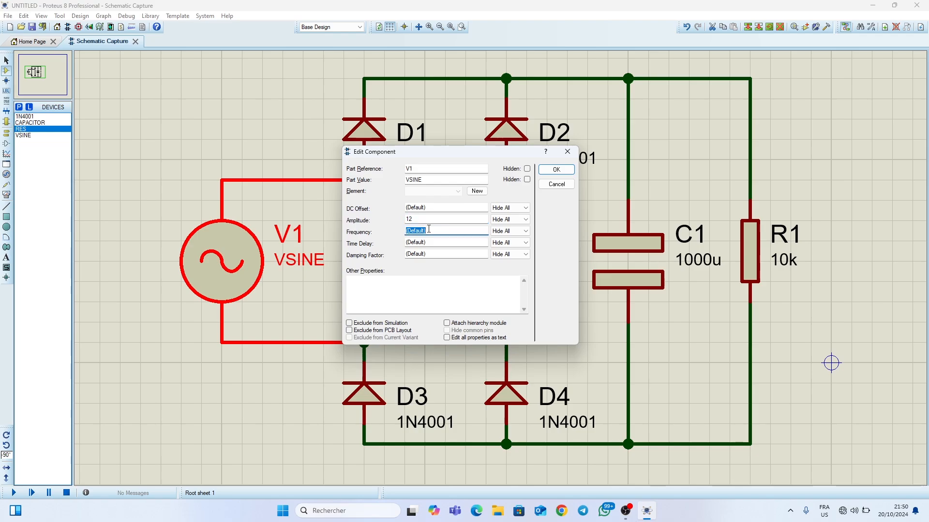
type("50")
Set the amplitude and frequency properties of V1 to Show All and apply the component changes.
left_click(497, 220)
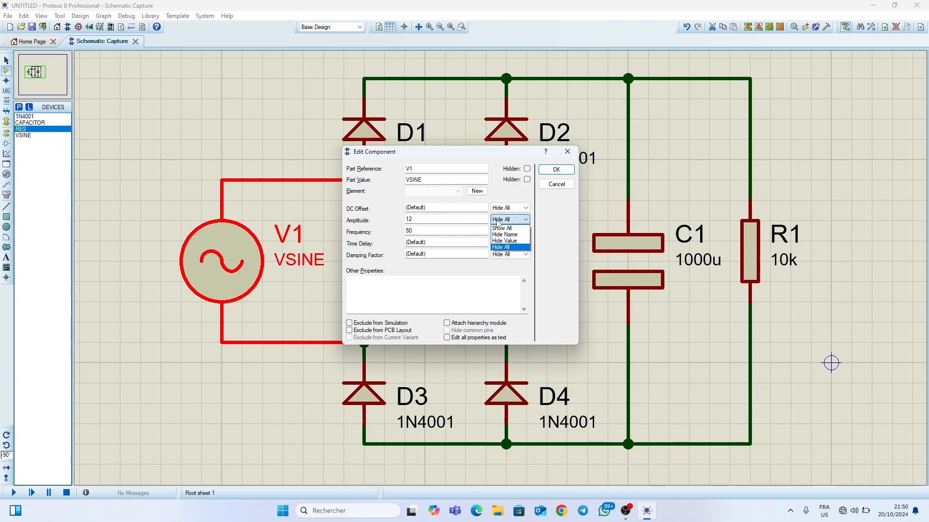
left_click(502, 226)
left_click(504, 231)
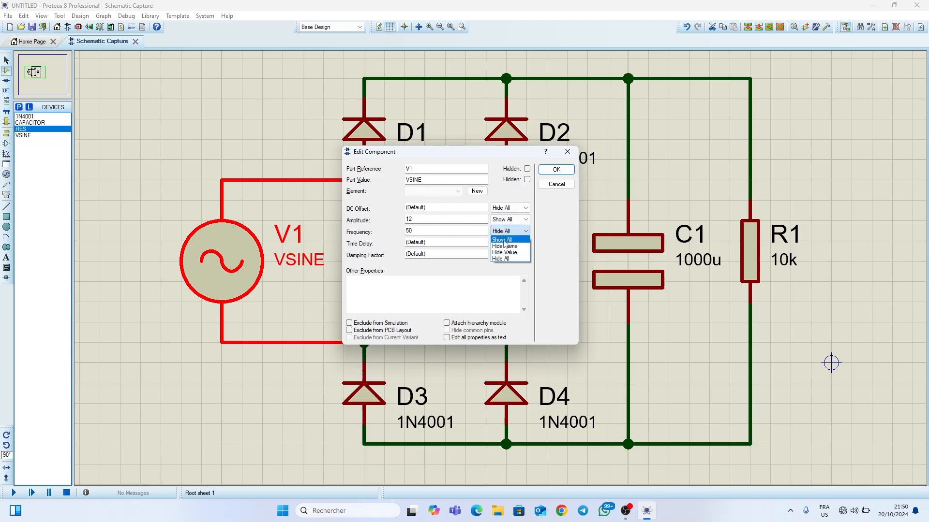
left_click(504, 241)
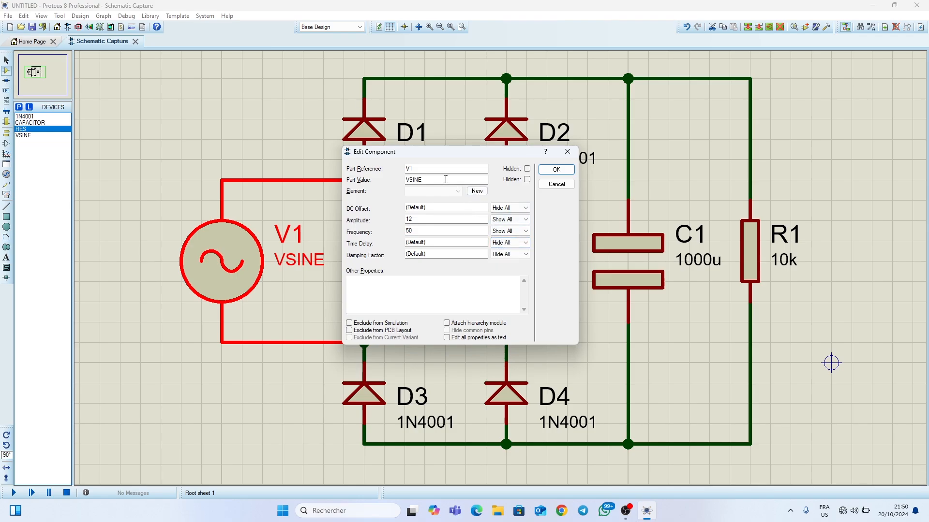
left_click(556, 170)
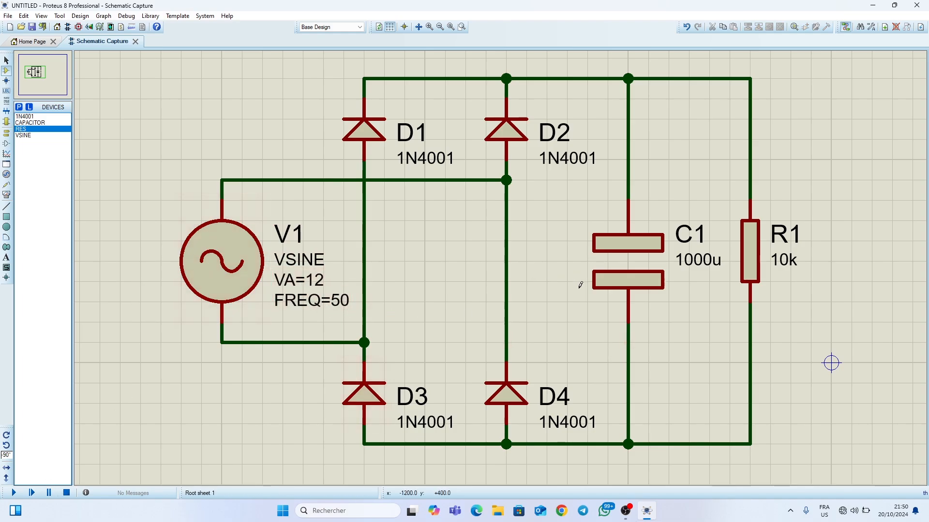
Place a GROUND terminal below D4 and connect it to the lower rail at D4's anode.
scroll(367, 387, "down", 1)
middle_click(433, 354)
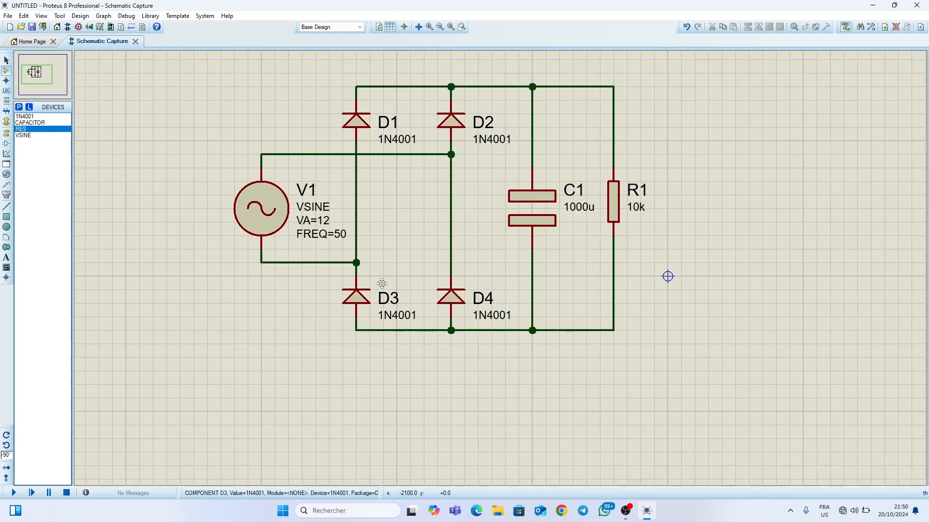
left_click(371, 310)
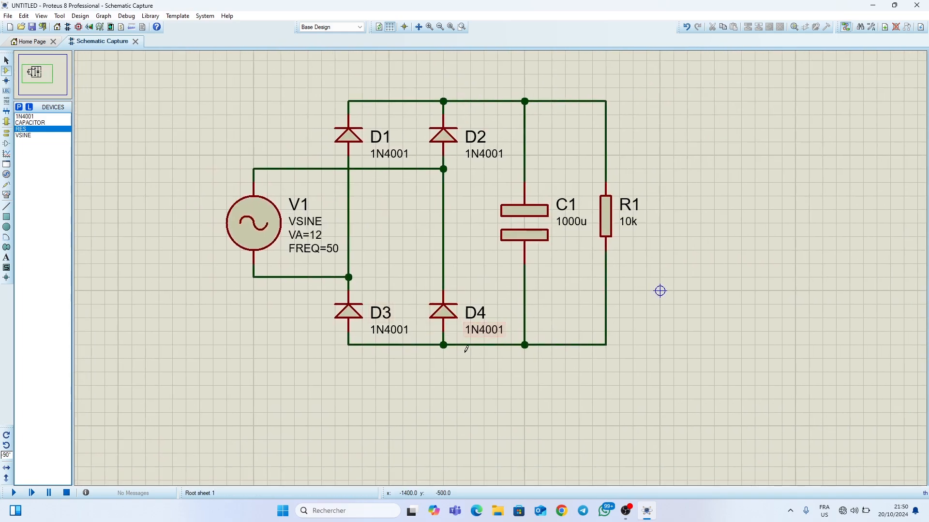
left_click(7, 134)
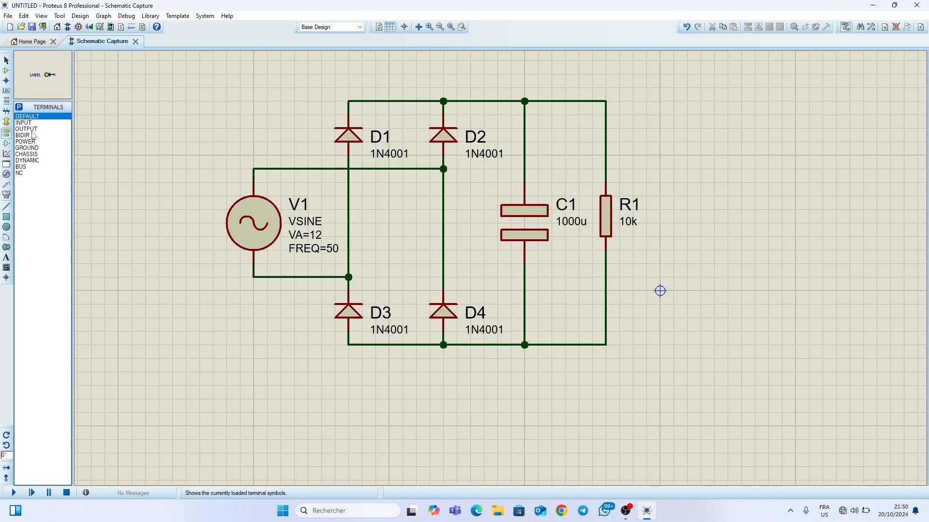
left_click(32, 148)
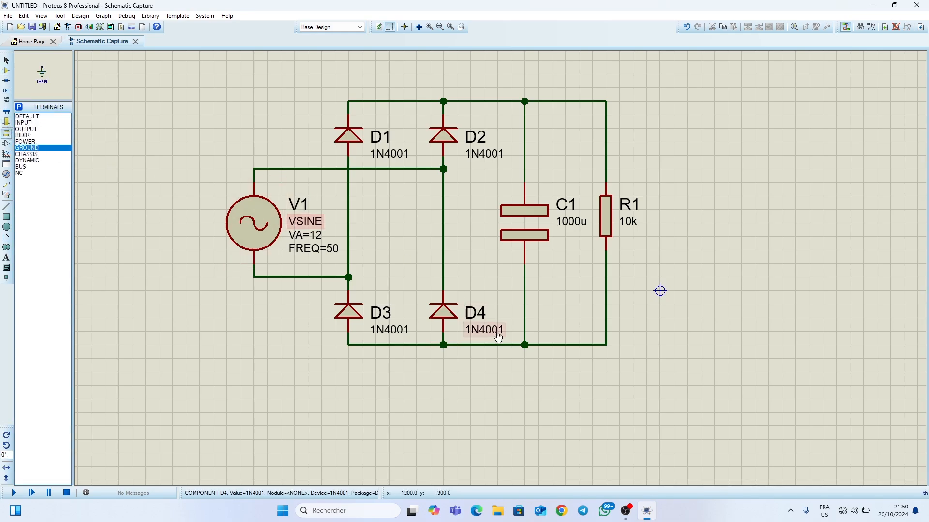
left_click(443, 359)
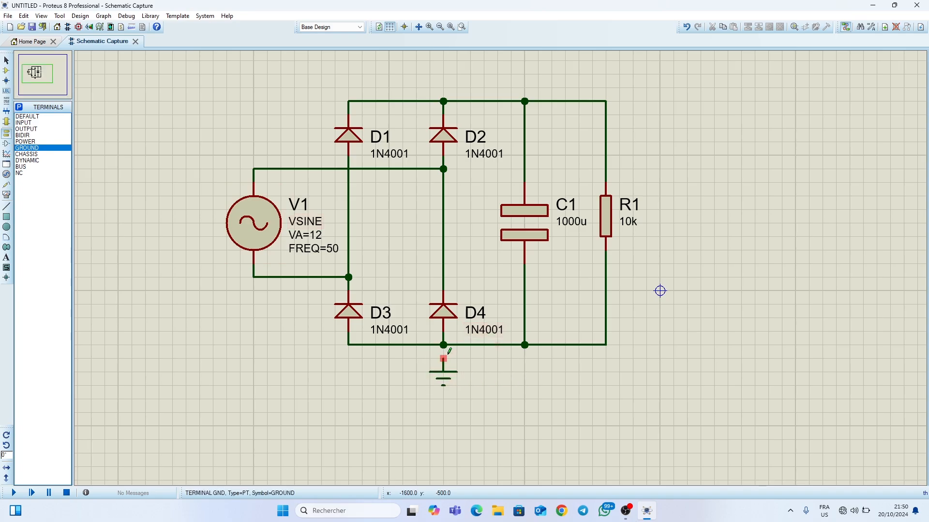
Run the simulation to examine how capacitor C1 charges, and stop it.
scroll(413, 306, "up", 1)
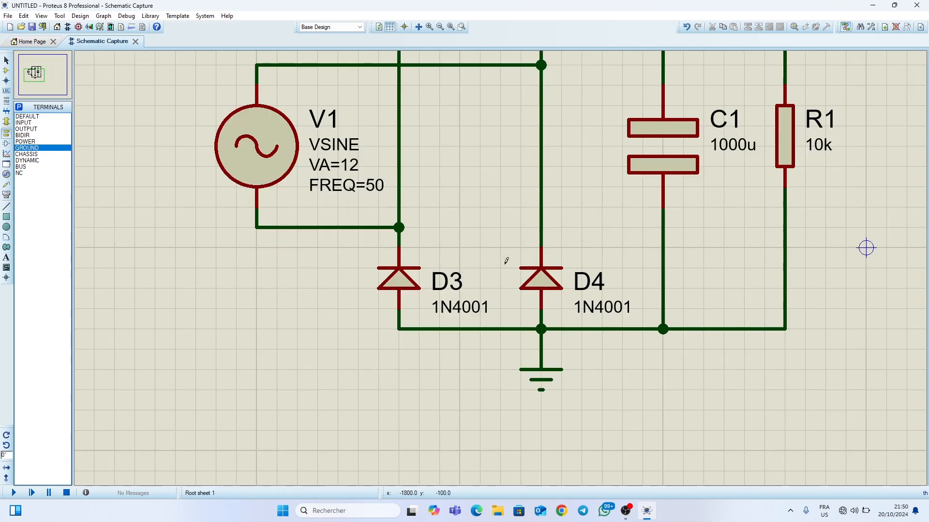
middle_click(522, 234)
left_click(409, 330)
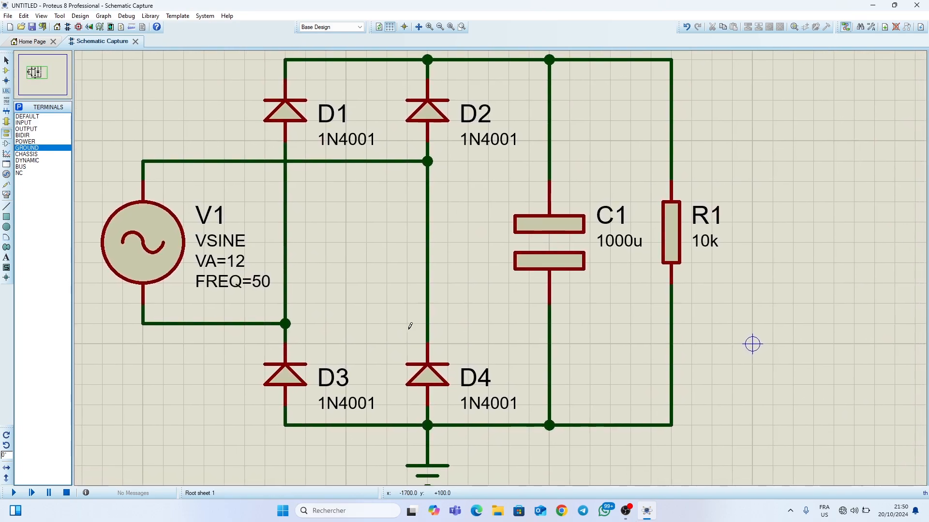
left_click(13, 493)
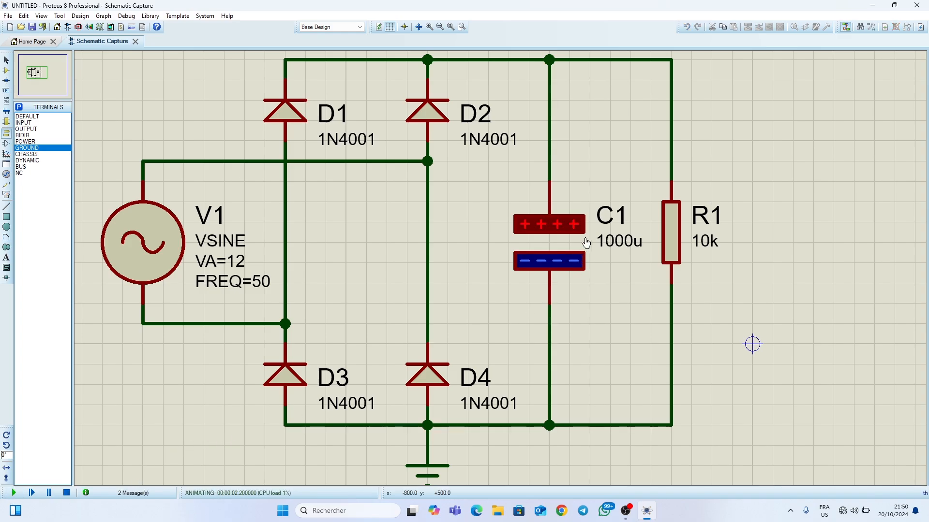
left_click(66, 493)
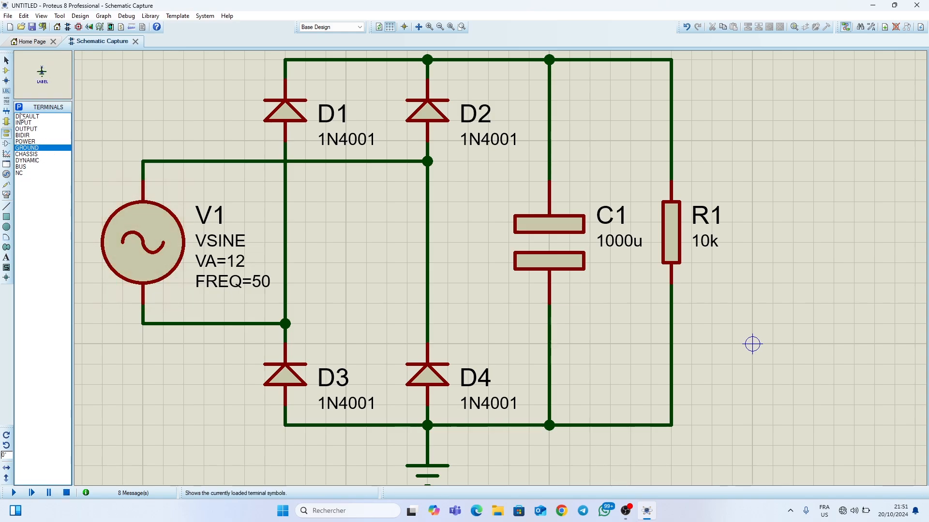
Place a DC voltmeter to the right of R1 and wire its plus pin to the upper rail and minus pin to the lower rail.
left_click(6, 196)
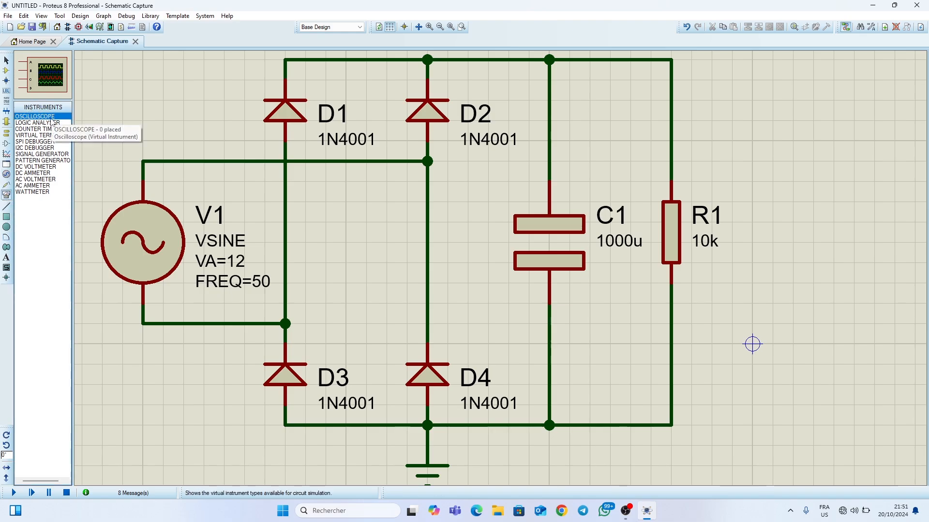
left_click(33, 167)
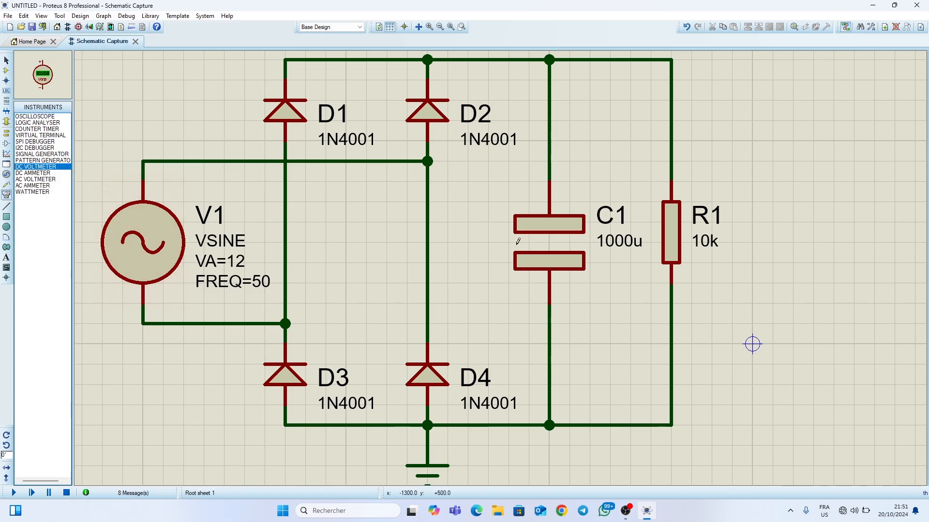
left_click(762, 201)
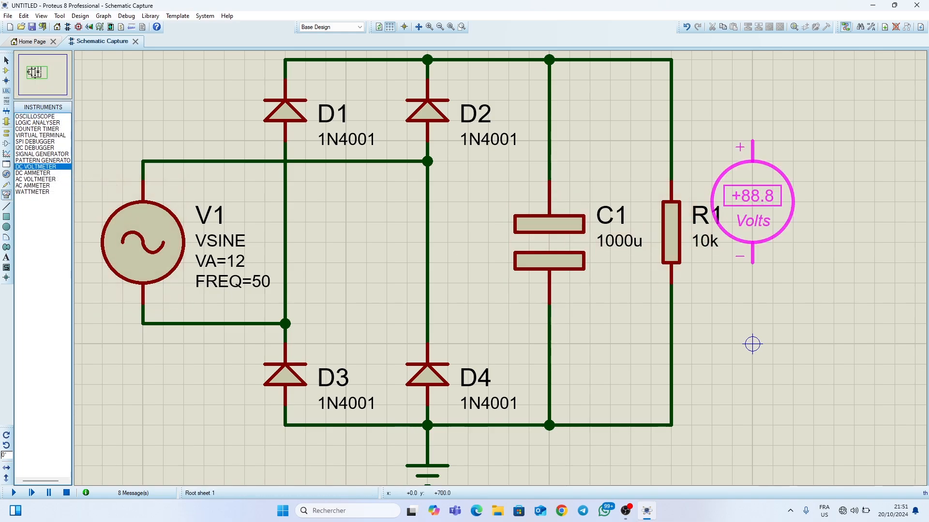
left_click(773, 242)
left_click(774, 181)
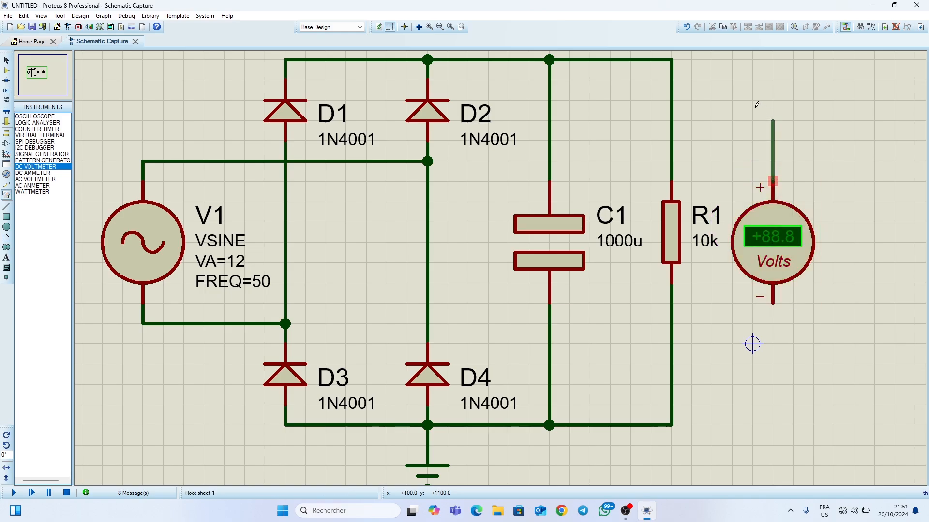
left_click(672, 59)
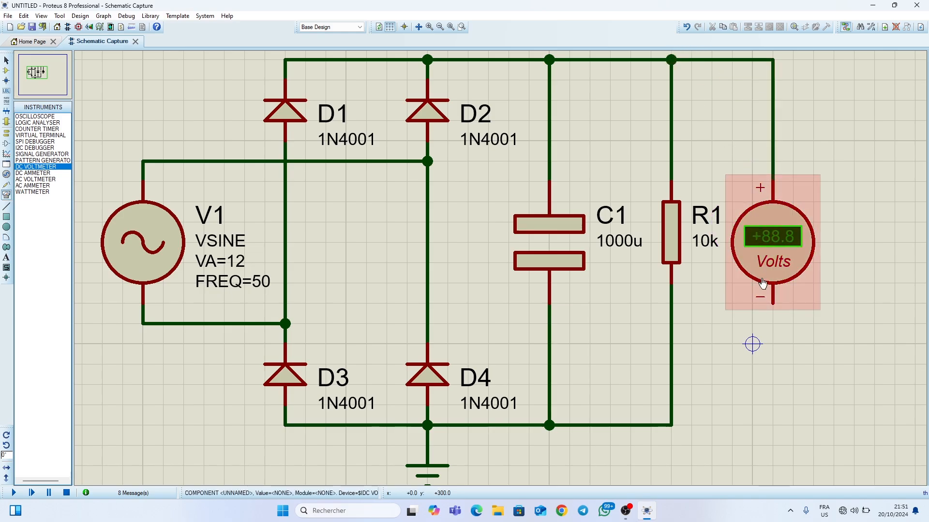
left_click(773, 301)
left_click(671, 426)
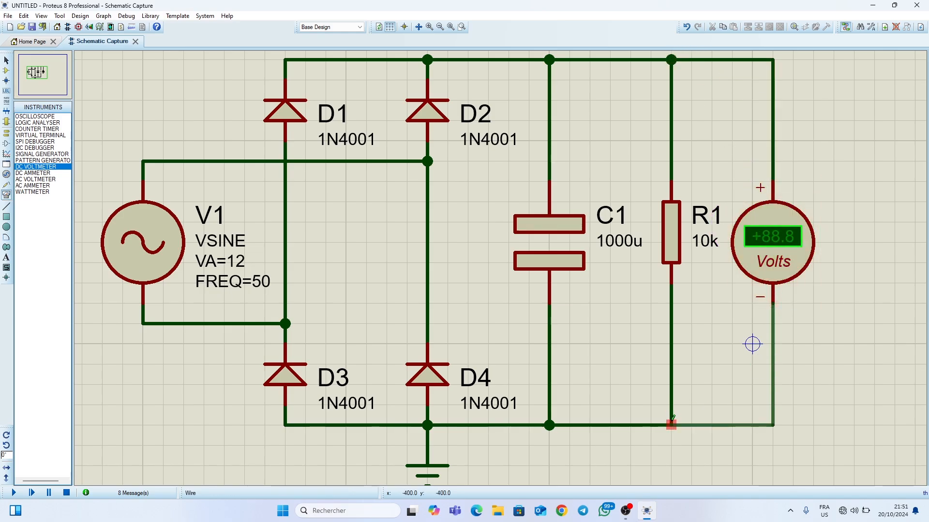
Make room for a DC ammeter rotated -90° by moving R1 down and deleting the wire between R1 and the upper rail.
left_click_drag(667, 246, 667, 346)
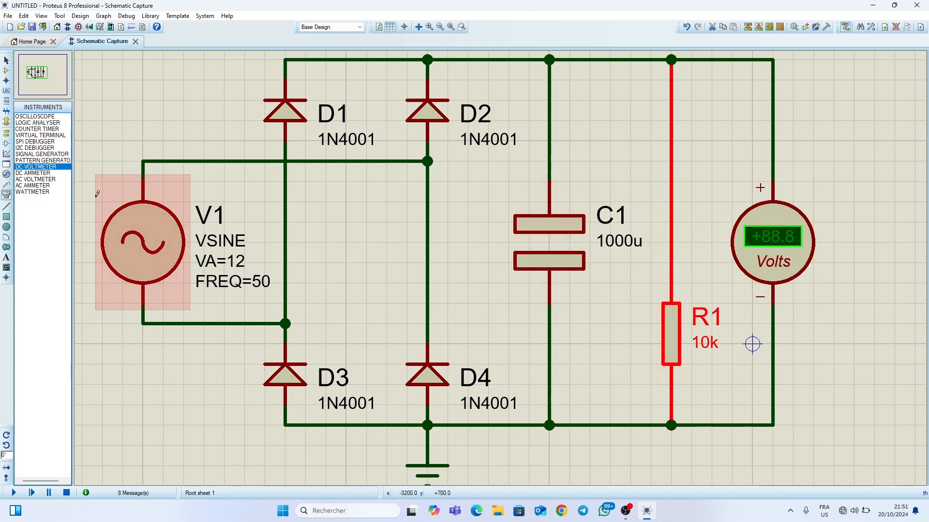
left_click(31, 175)
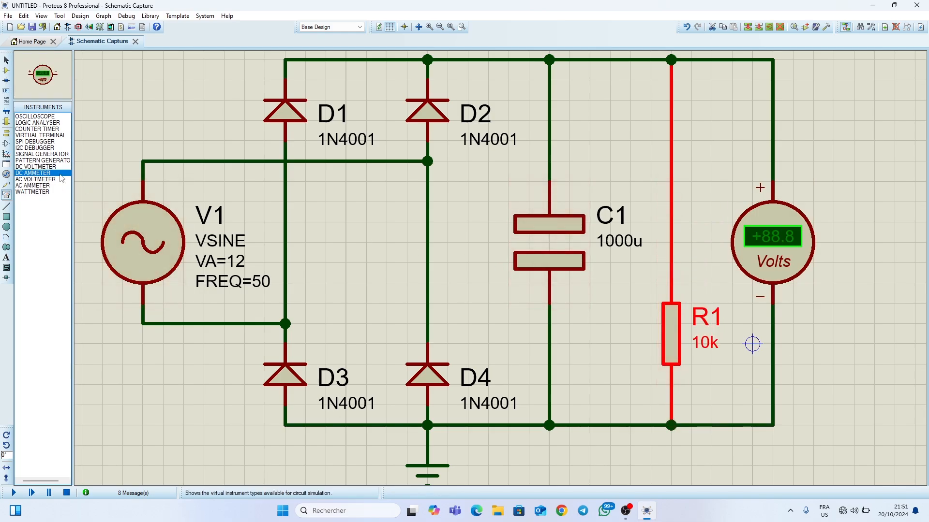
left_click(6, 445)
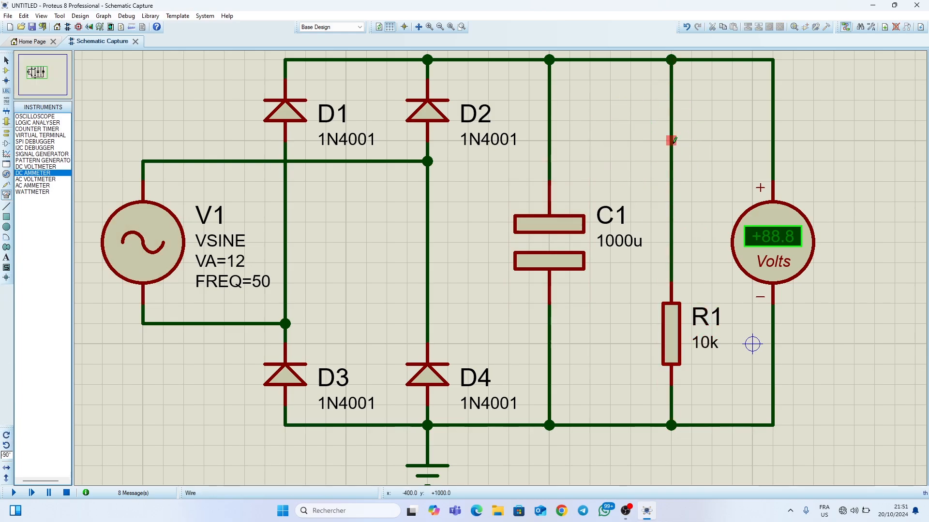
right_click(674, 141)
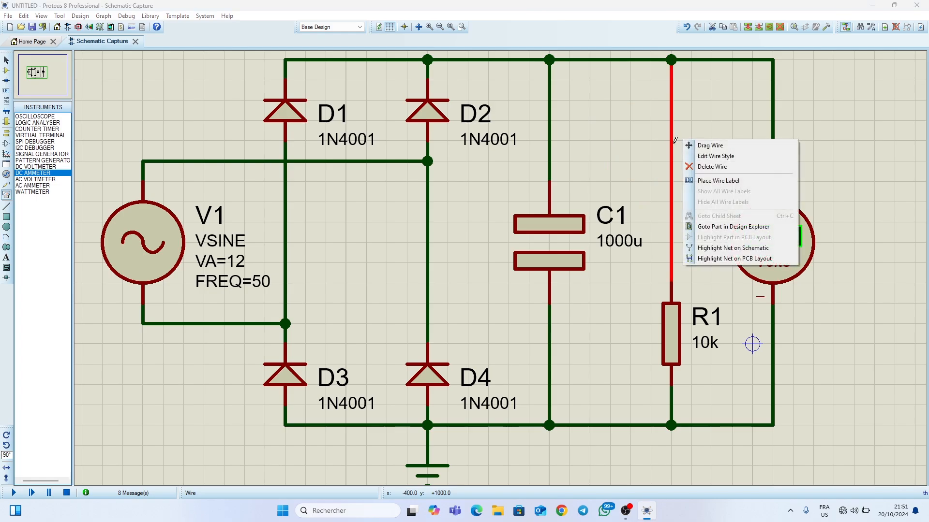
left_click(691, 167)
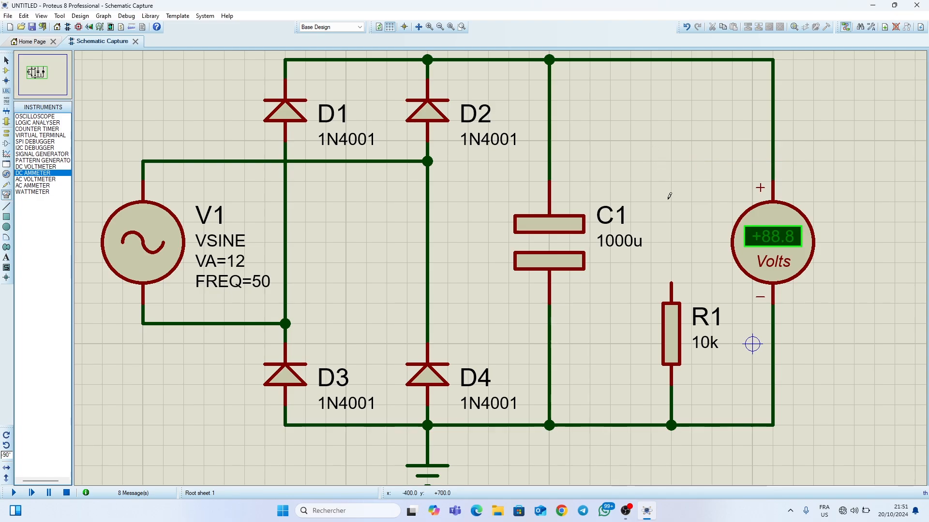
Redraw the wire from R1's upper pin to the upper rail and delete it again.
left_click(672, 282)
left_click(671, 60)
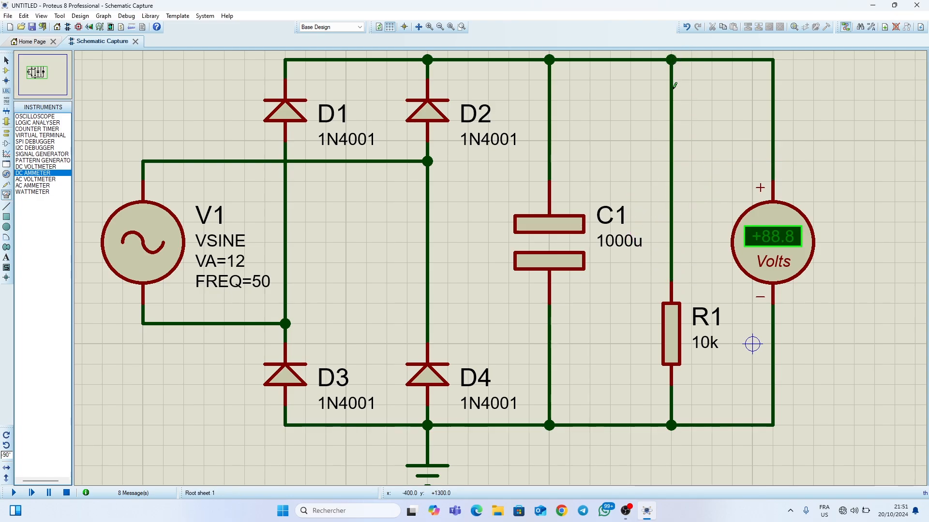
right_click(671, 137)
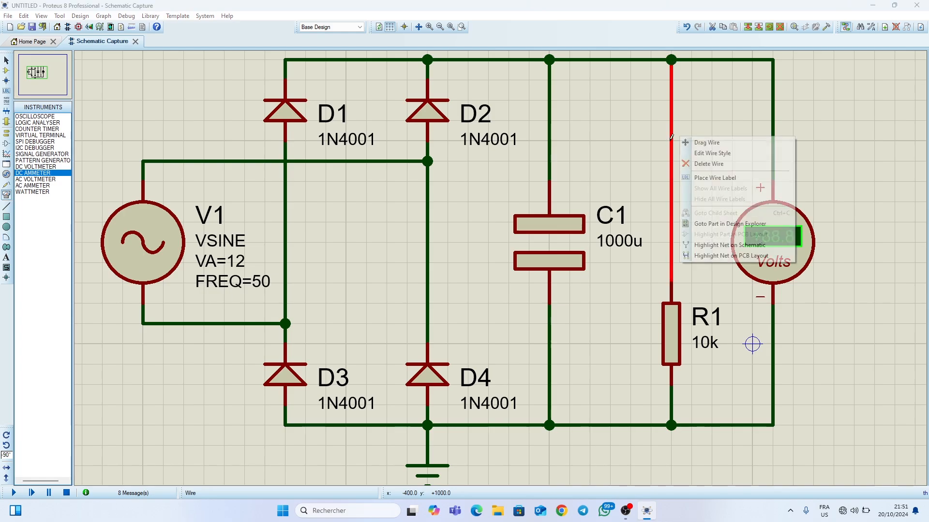
right_click(671, 137)
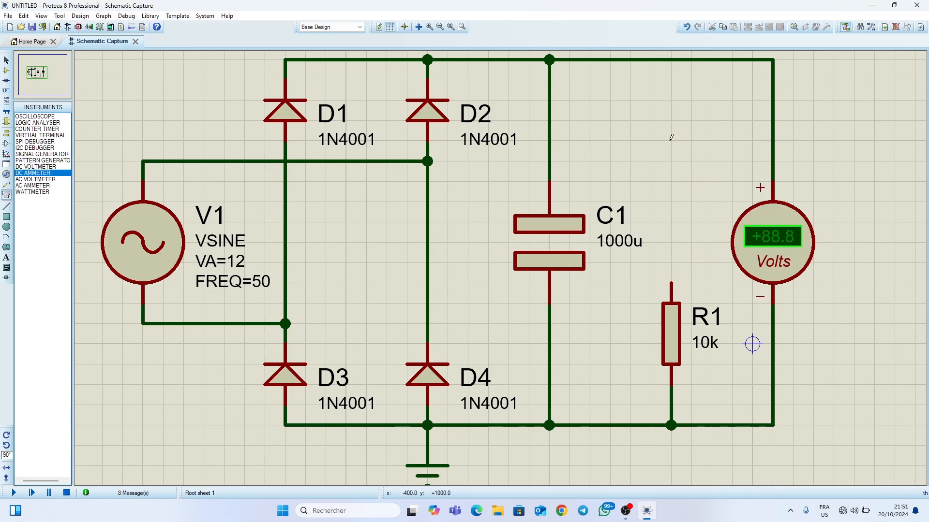
Place the rotated DC ammeter above R1 and wire it in series between the upper rail and R1's upper pin.
left_click(669, 206)
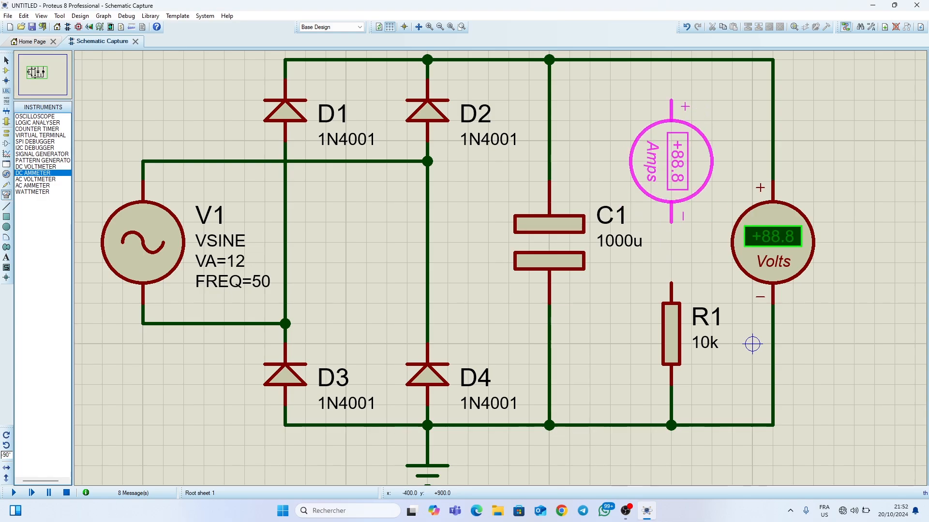
left_click(671, 182)
left_click(671, 241)
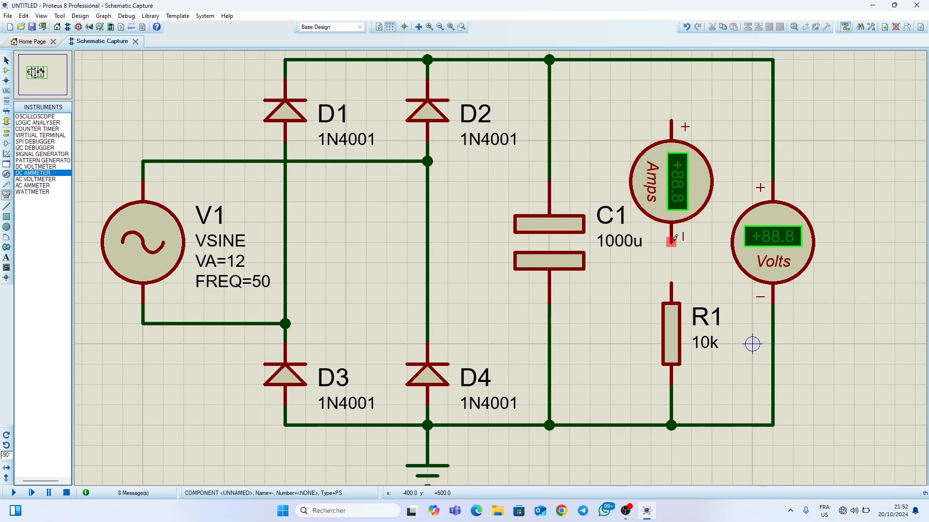
left_click(671, 284)
left_click(671, 120)
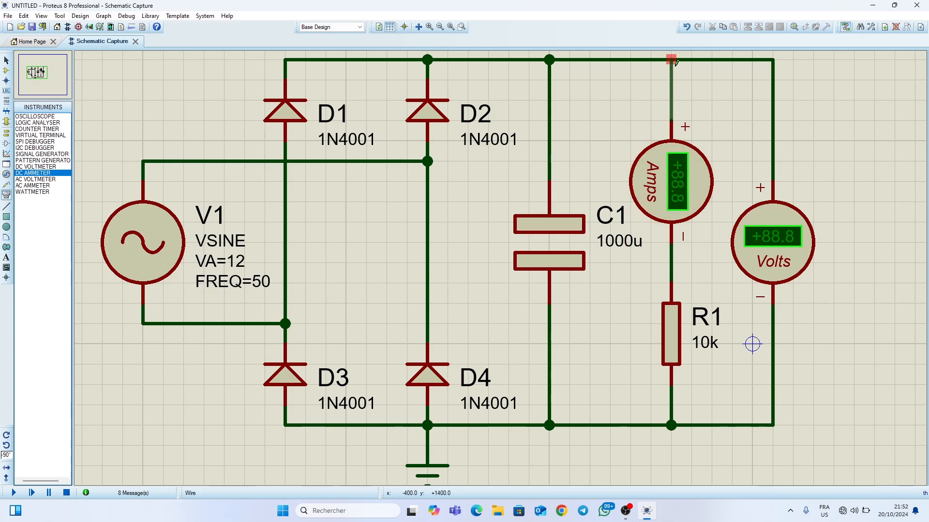
left_click(673, 62)
Run the simulation to read the output voltage and R1's current on the meters, and stop it.
scroll(598, 188, "down", 1)
scroll(587, 187, "up", 1)
middle_click(479, 256)
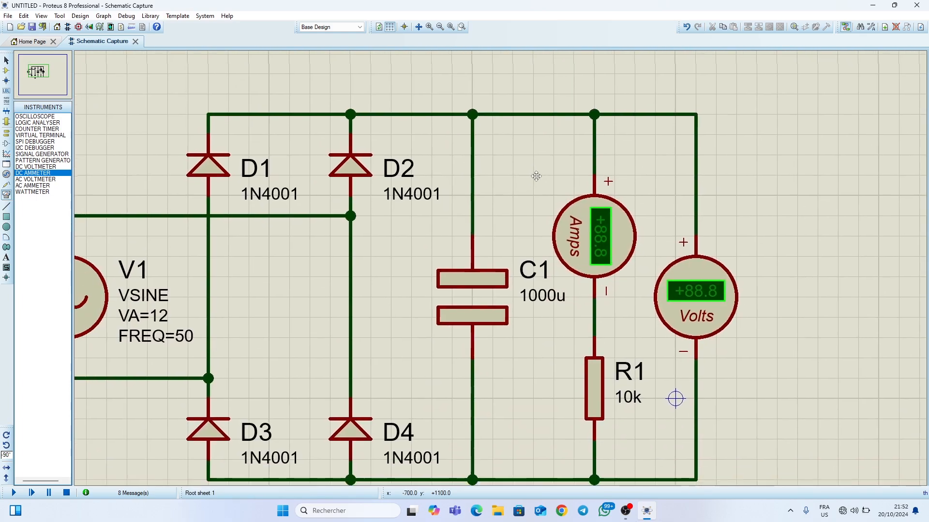
left_click(601, 139)
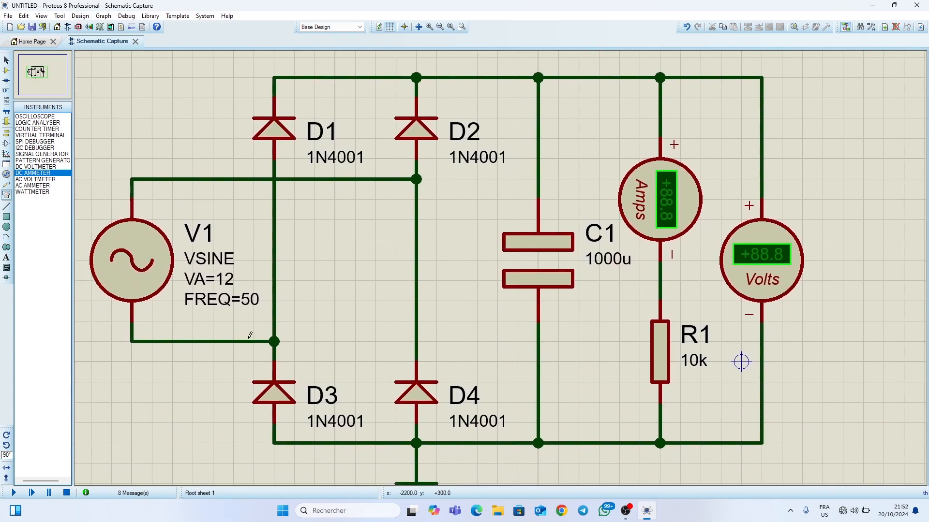
left_click(14, 493)
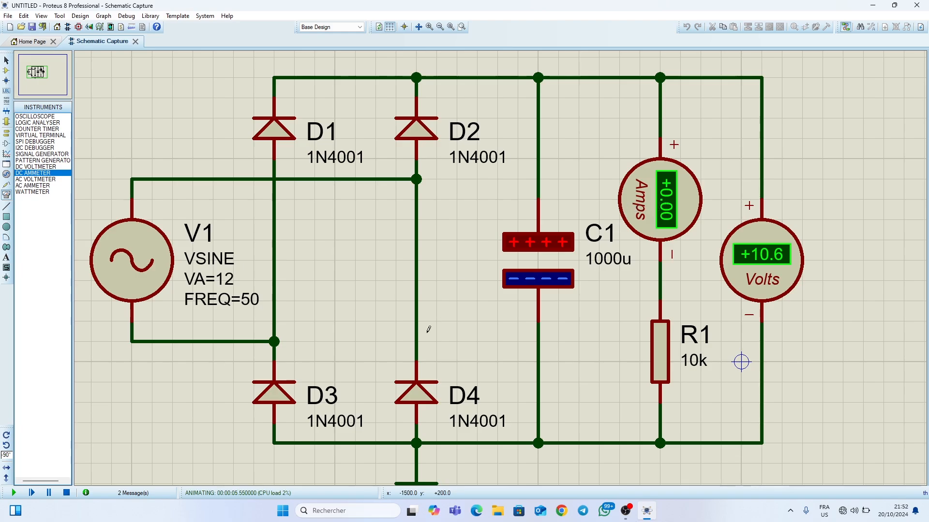
left_click(66, 493)
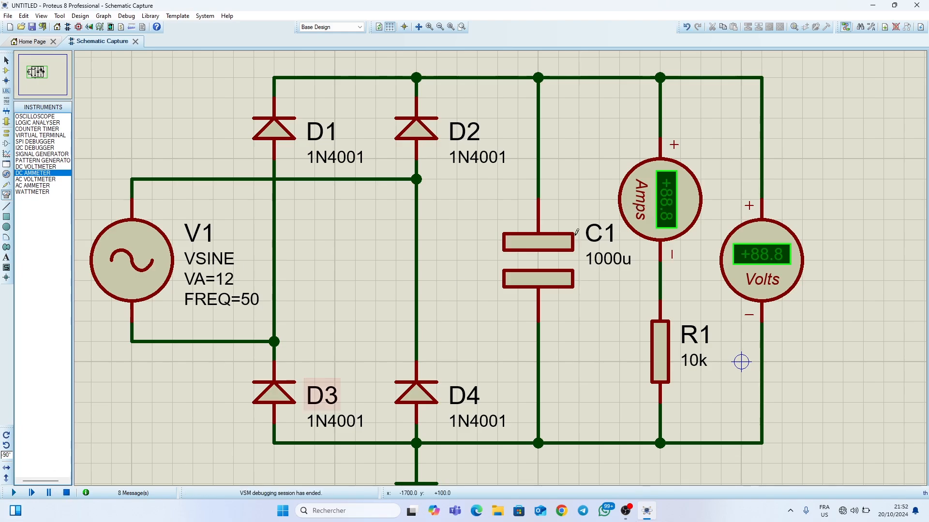
Set the ammeter's display range to Milliamps and rerun the simulation to read R1's current, stopping it when done.
double_click(638, 218)
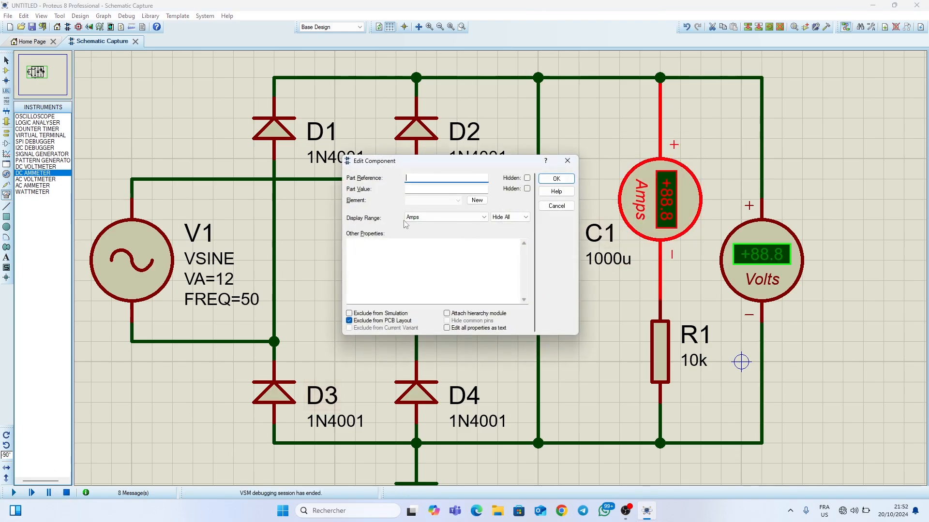
left_click(460, 217)
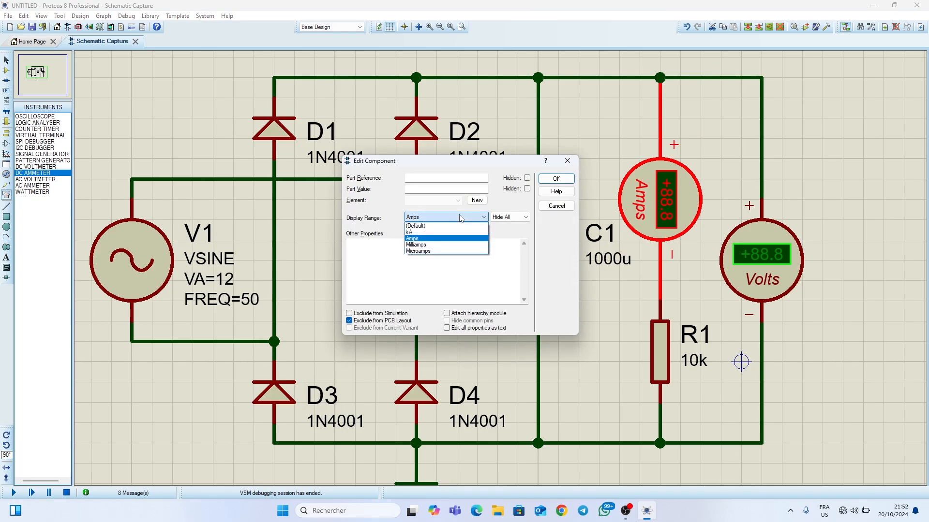
left_click(451, 245)
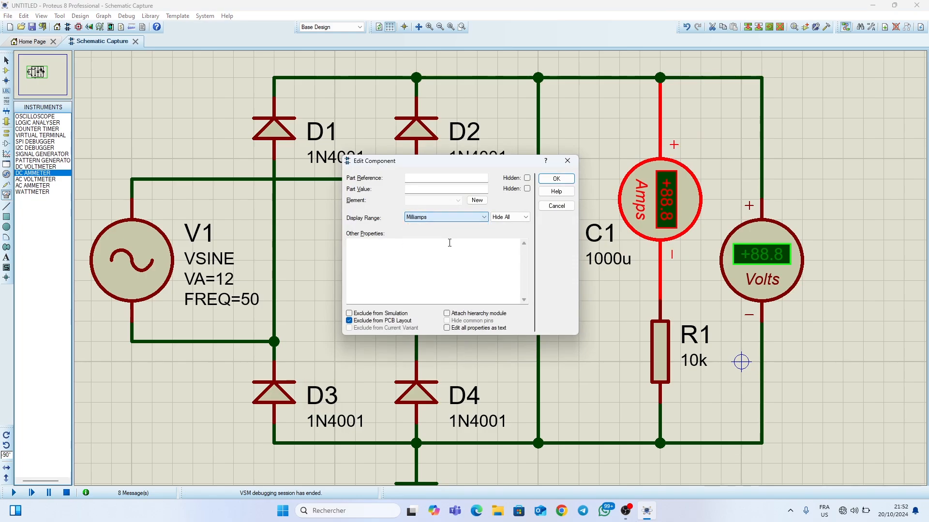
left_click(556, 178)
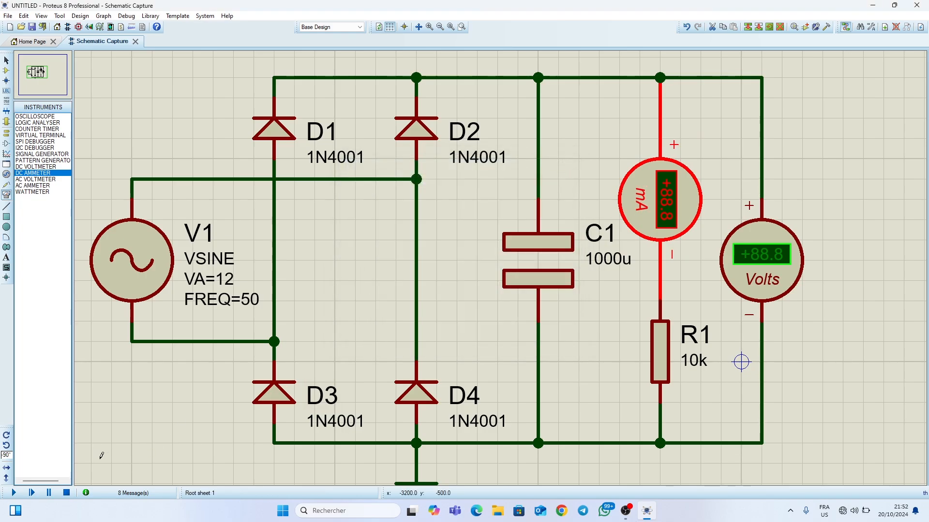
left_click(14, 493)
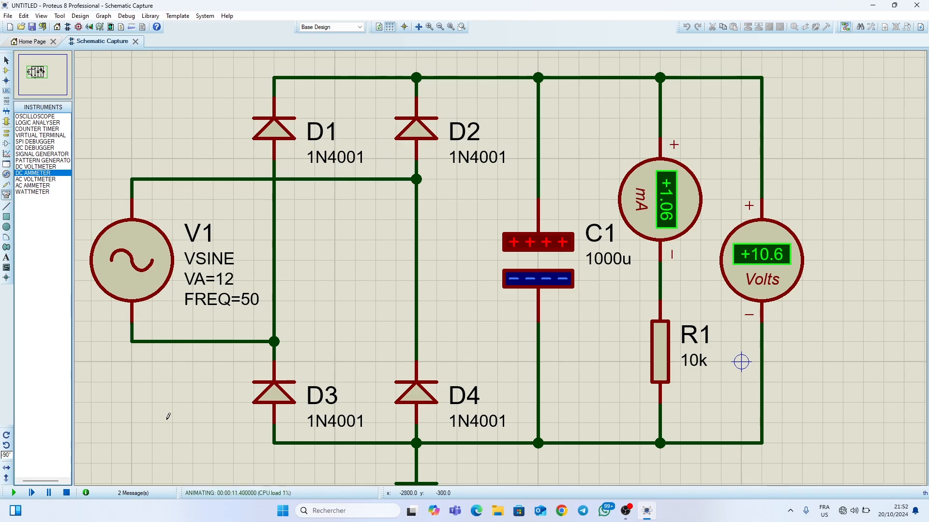
left_click(67, 494)
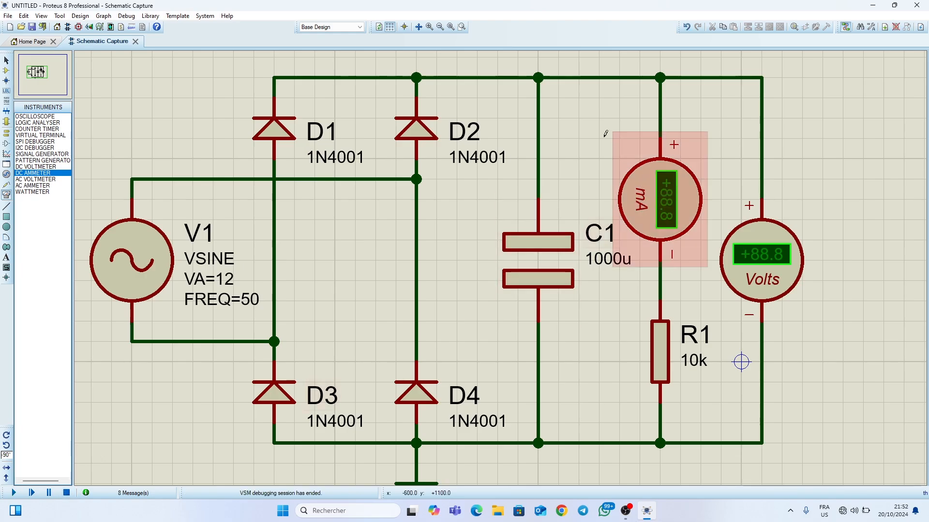
Enable Show Wire Voltage by Colour and Show Wire Current with Arrows in the animation options.
left_click(205, 17)
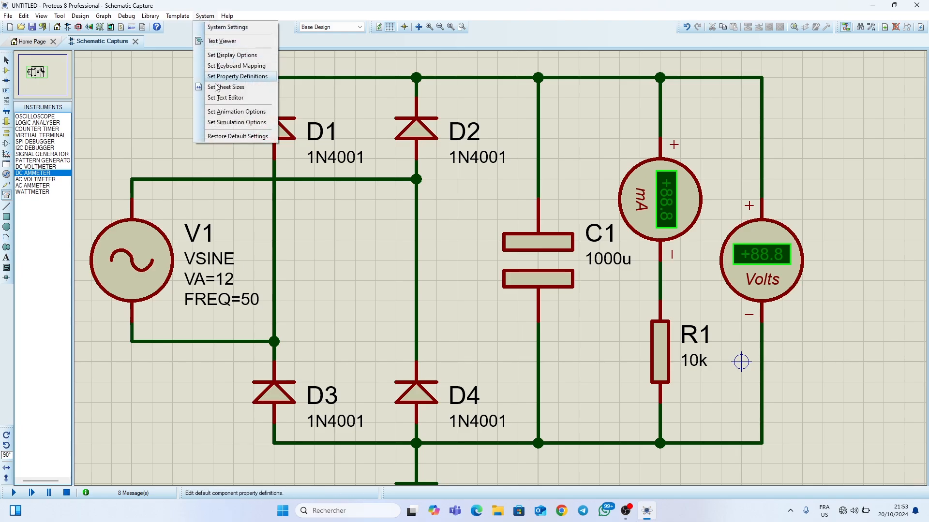
left_click(222, 113)
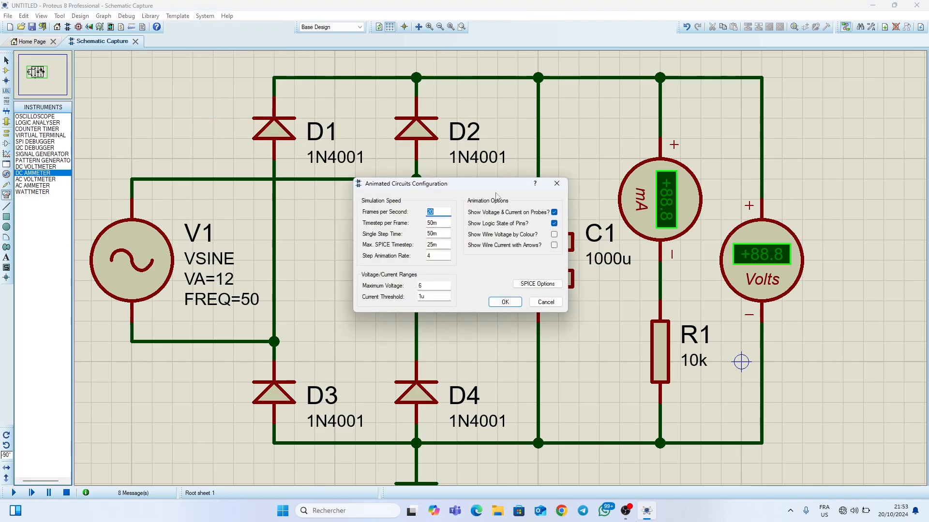
left_click(554, 235)
left_click(505, 302)
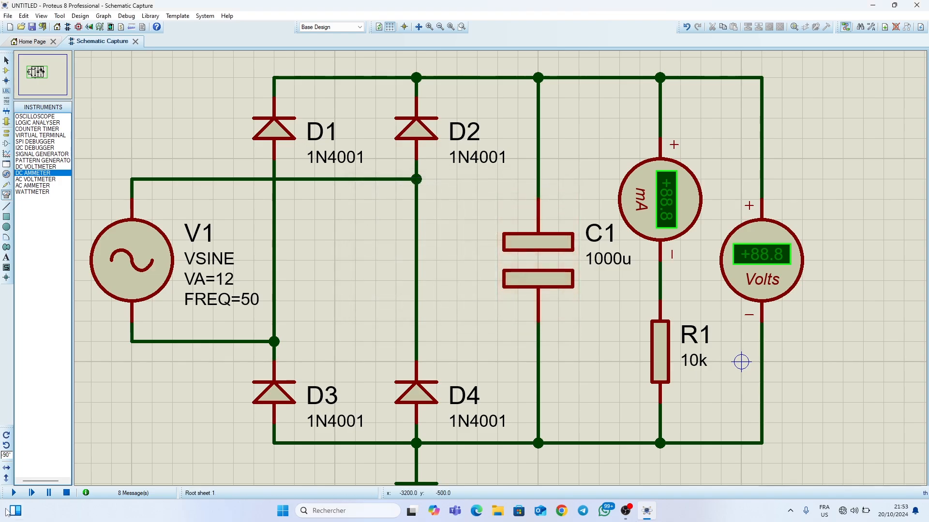
Run the simulation to examine the wire voltage colours, current arrows and meter readings across the rectifier, and stop it.
left_click(14, 493)
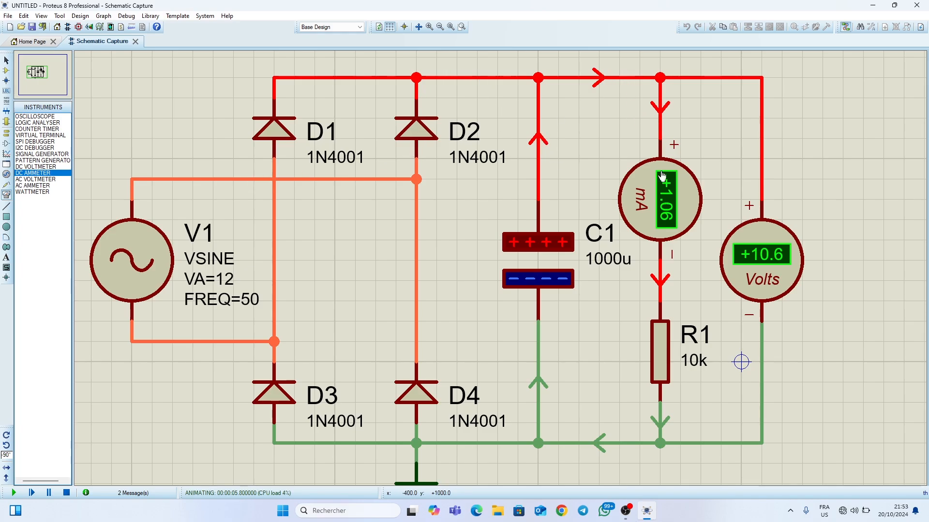
scroll(662, 176, "down", 1)
scroll(573, 238, "up", 1)
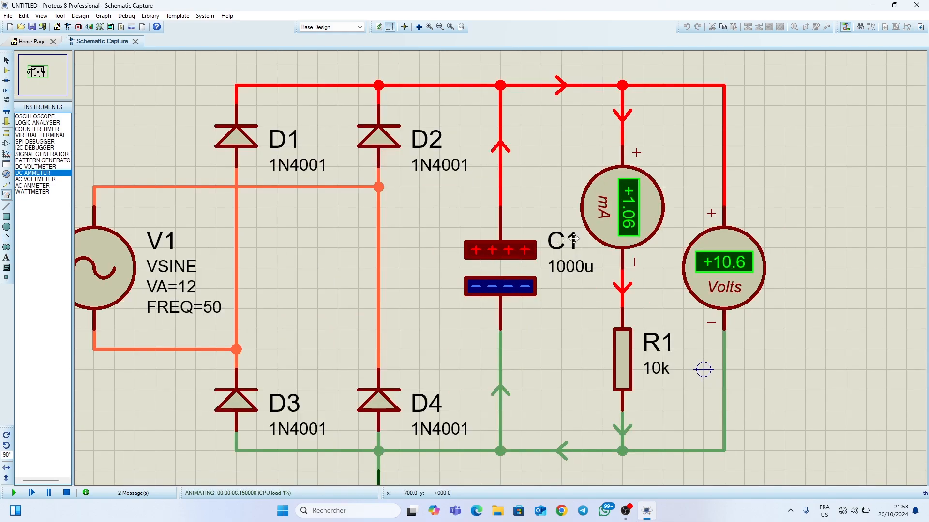
scroll(572, 238, "down", 1)
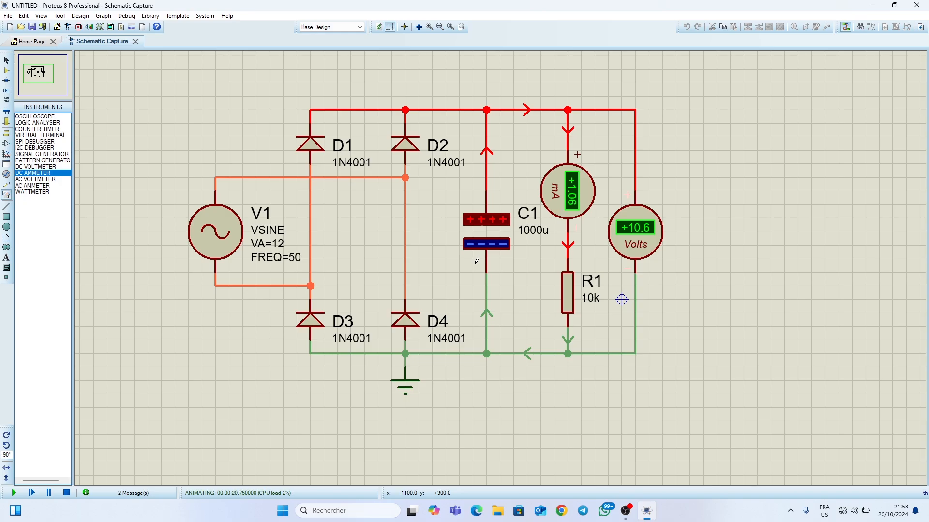
middle_click(433, 272)
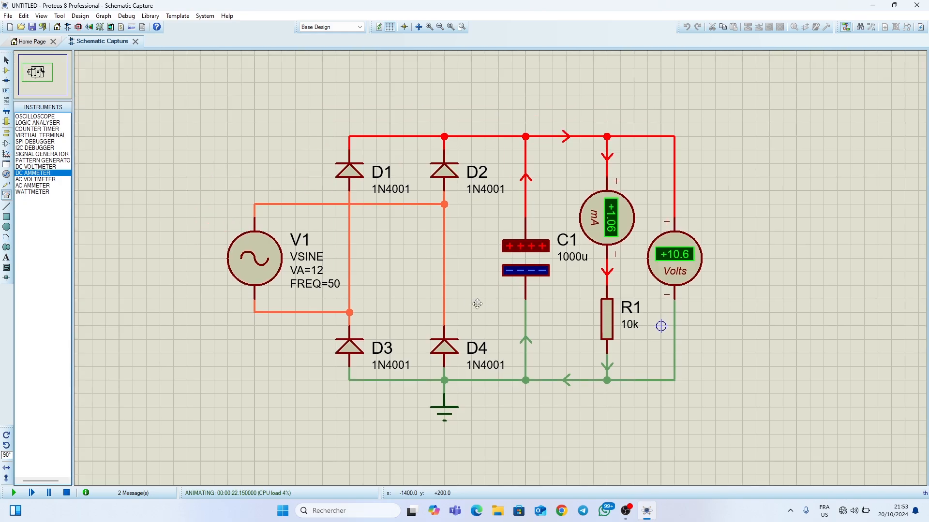
left_click(477, 313)
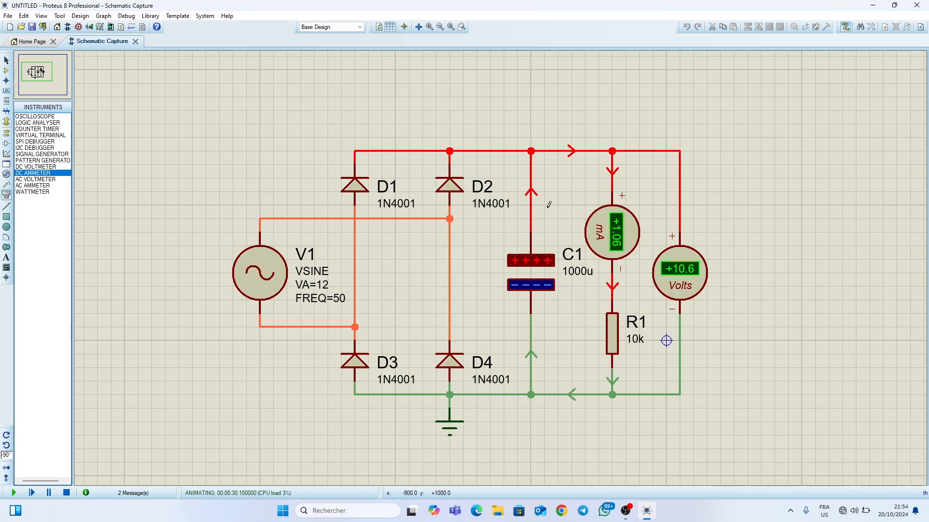
left_click(68, 493)
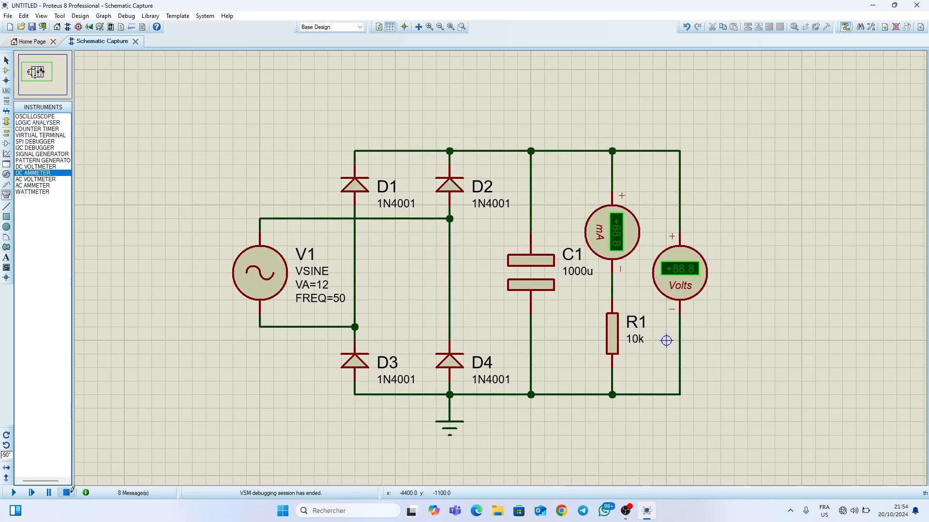